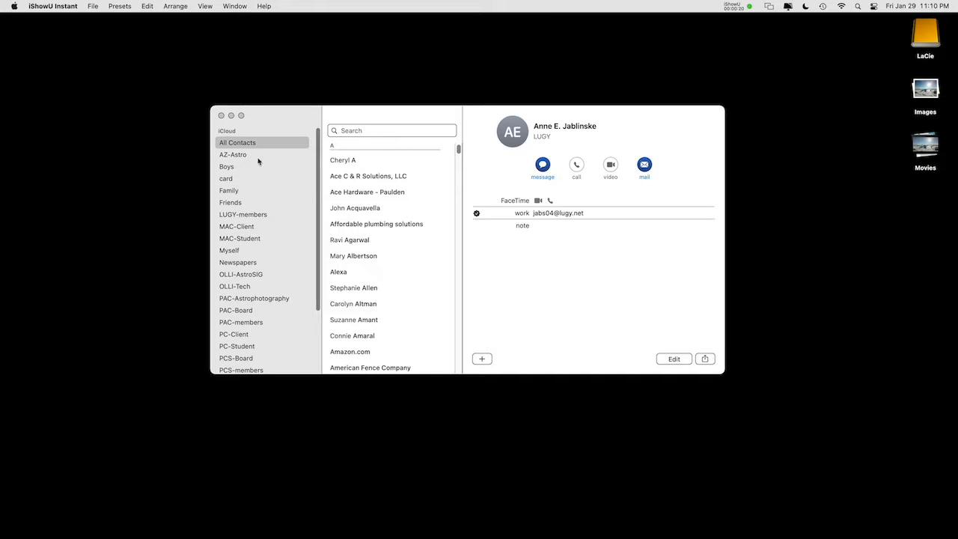
# Step: Create a new contact group named CSV Import
pyautogui.click(255, 143)
pyautogui.click(73, 6)
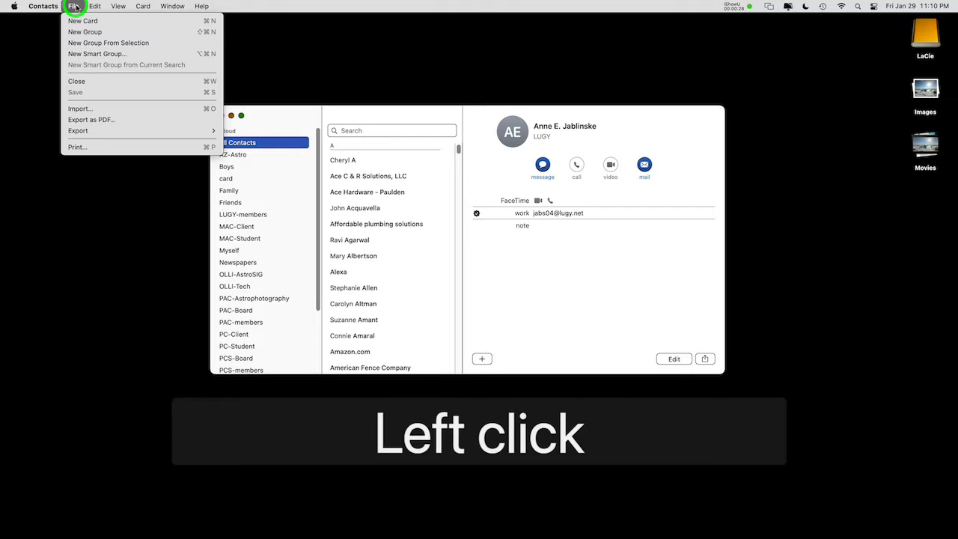
pyautogui.click(79, 34)
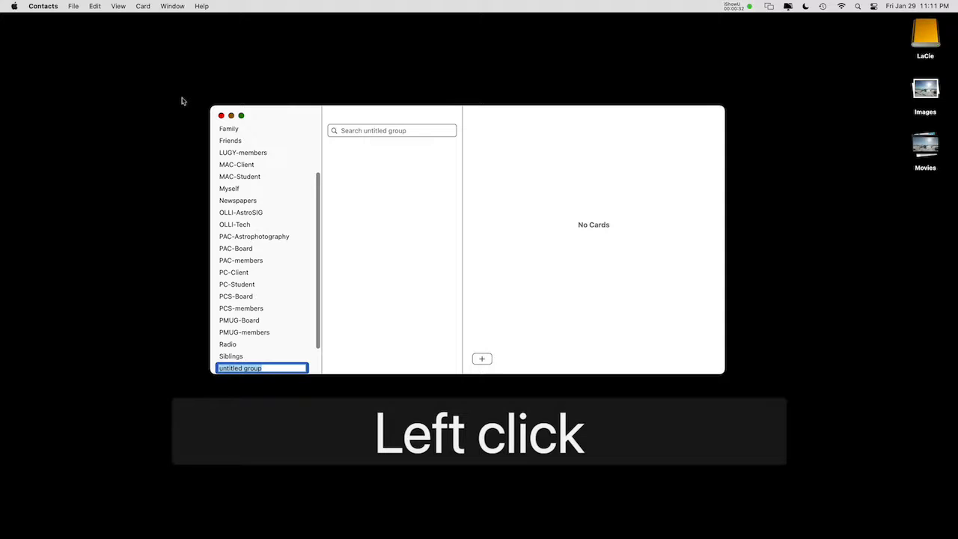
pyautogui.write('Import')
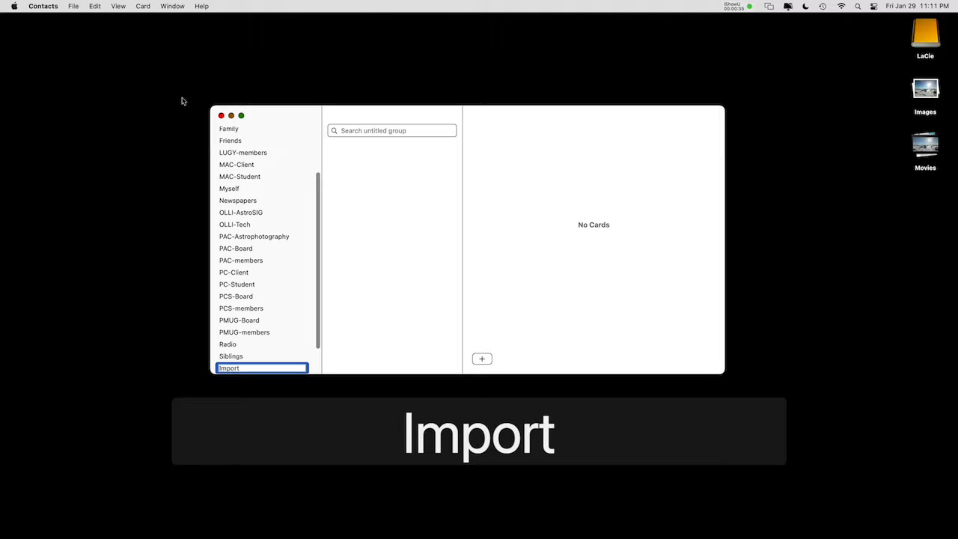
pyautogui.press('super+Left')
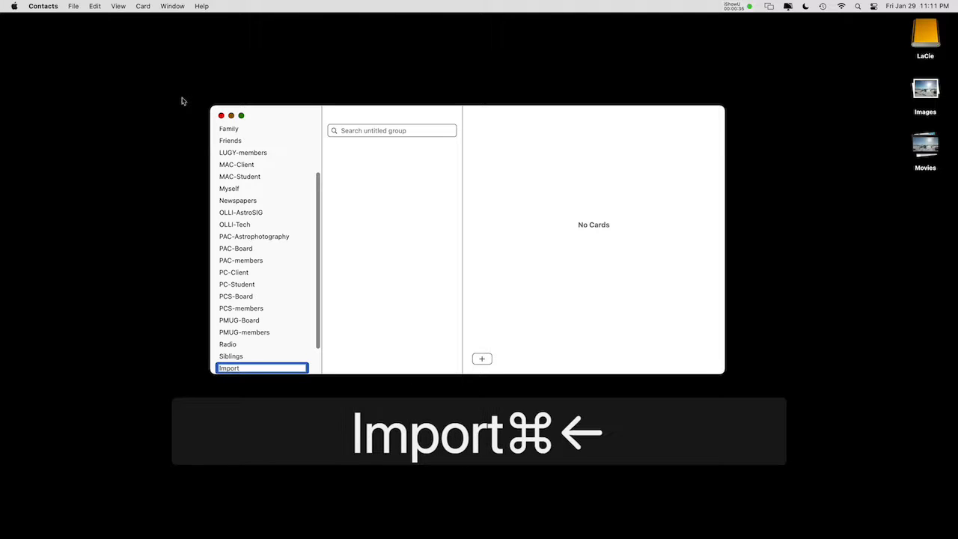
pyautogui.write('CSV')
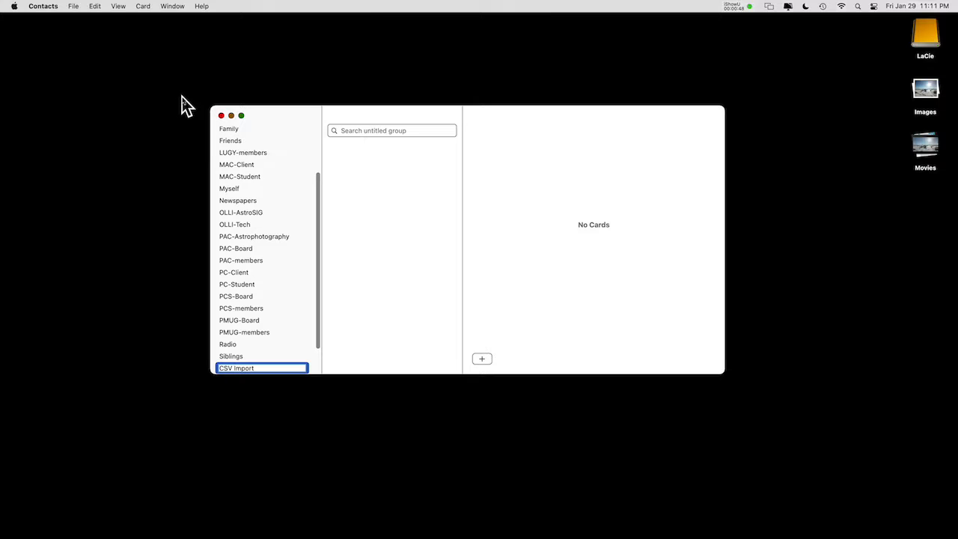
pyautogui.press('Return')
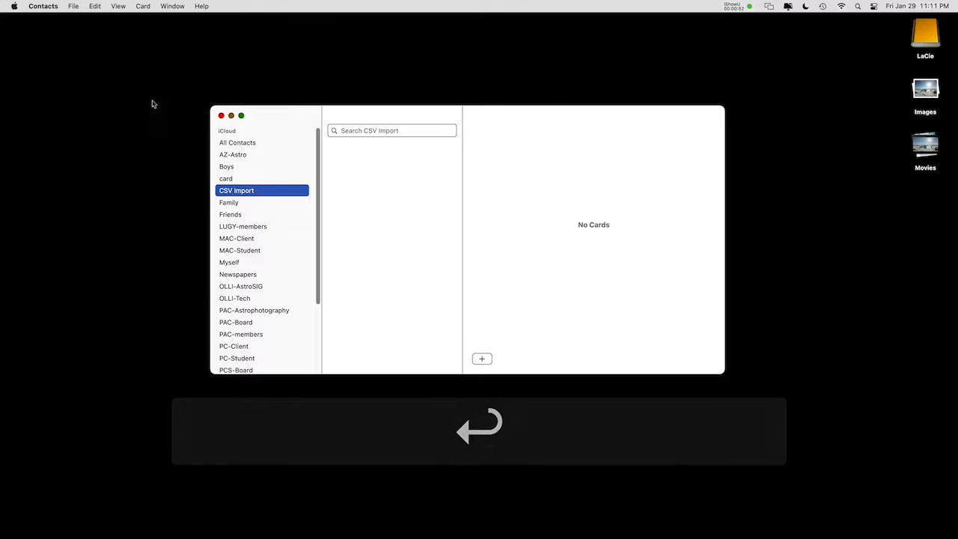
# Step: Start importing the Outlook 2003.Contacts file from the Cableone conversion folder
pyautogui.click(73, 6)
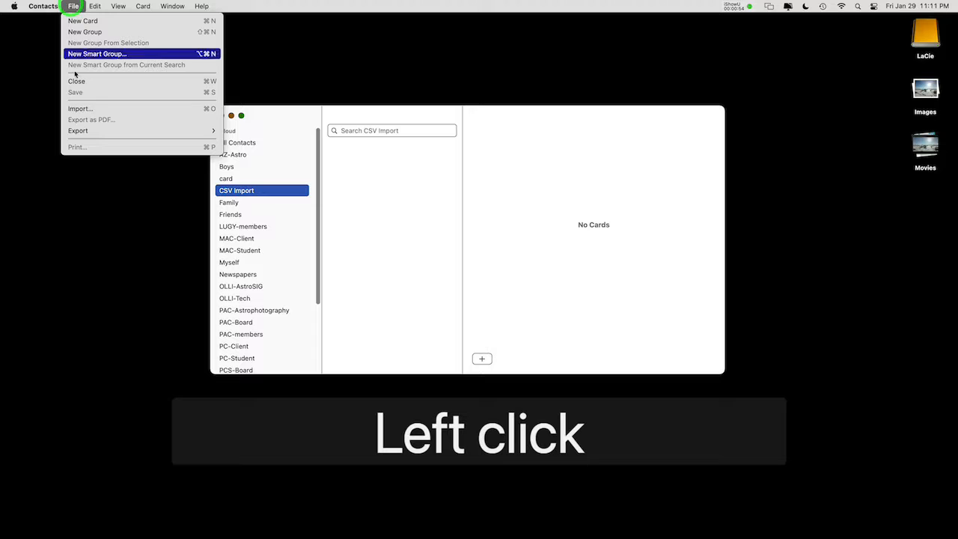
pyautogui.click(80, 110)
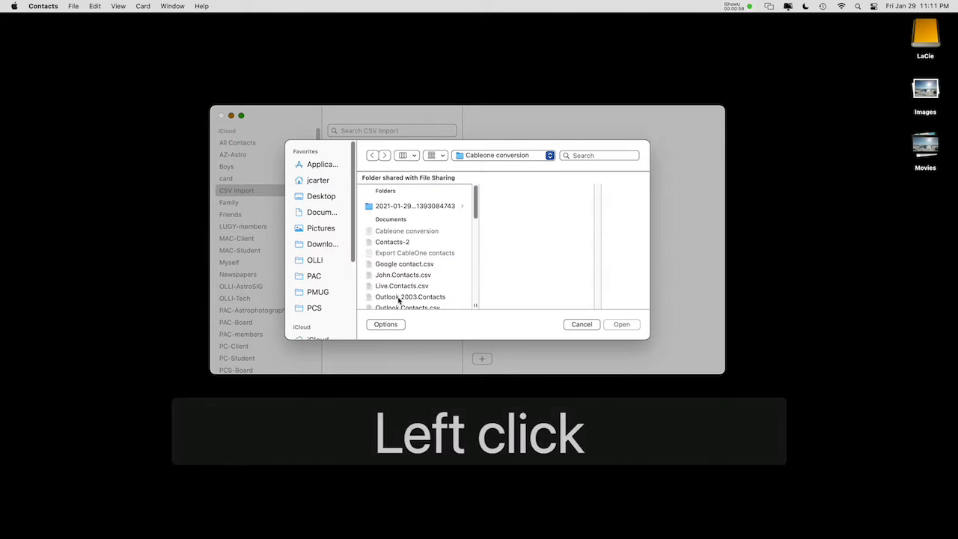
pyautogui.scroll(-3, 414, 286)
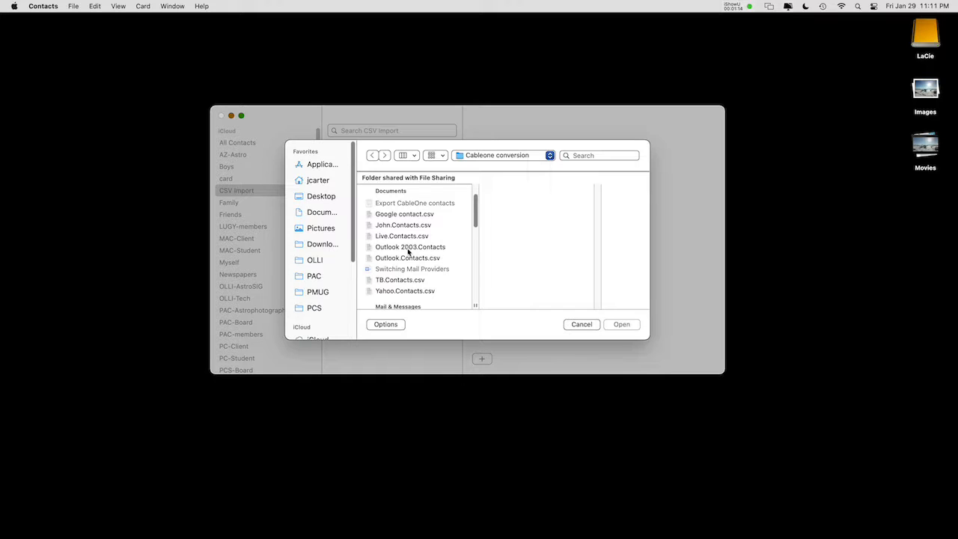
pyautogui.click(408, 248)
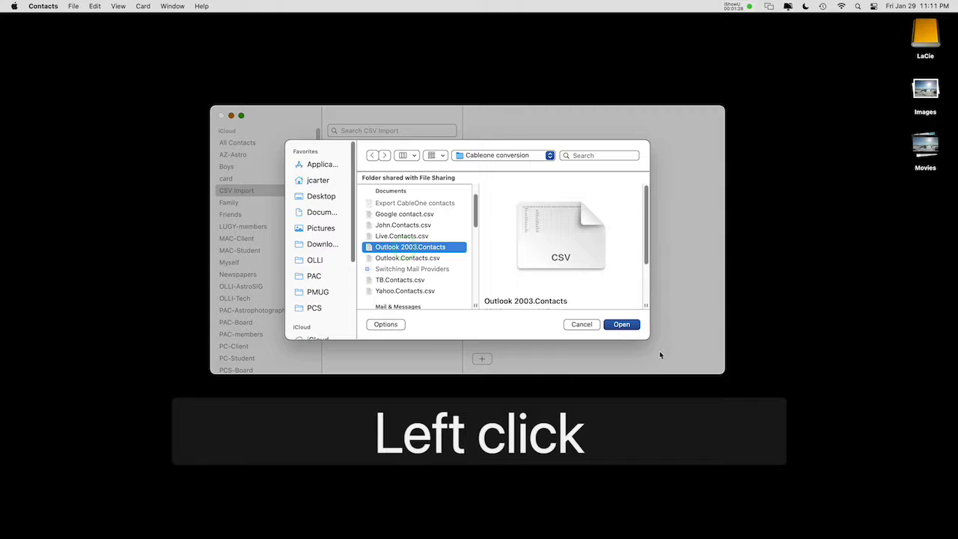
pyautogui.click(631, 327)
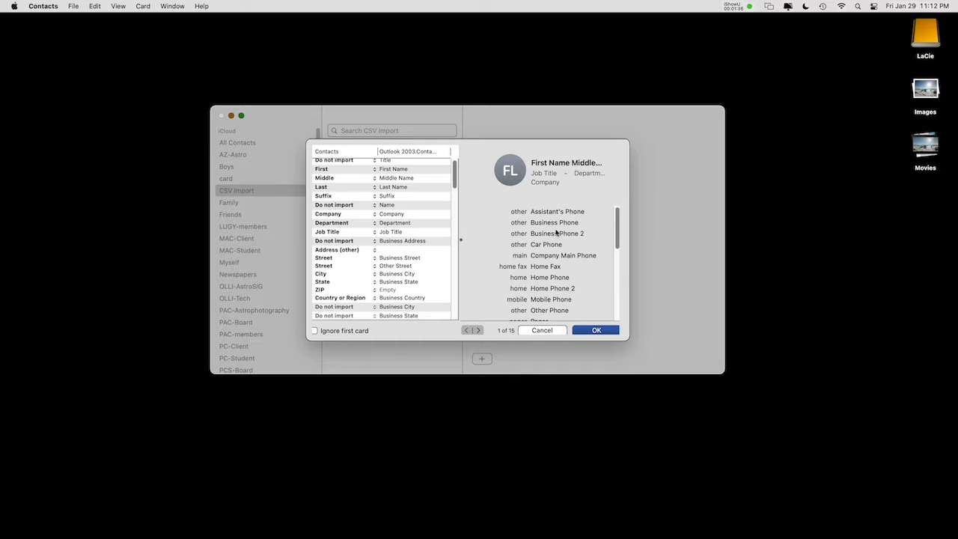
# Step: Map the file's Title column to the Prefix field
pyautogui.scroll(1, 383, 187)
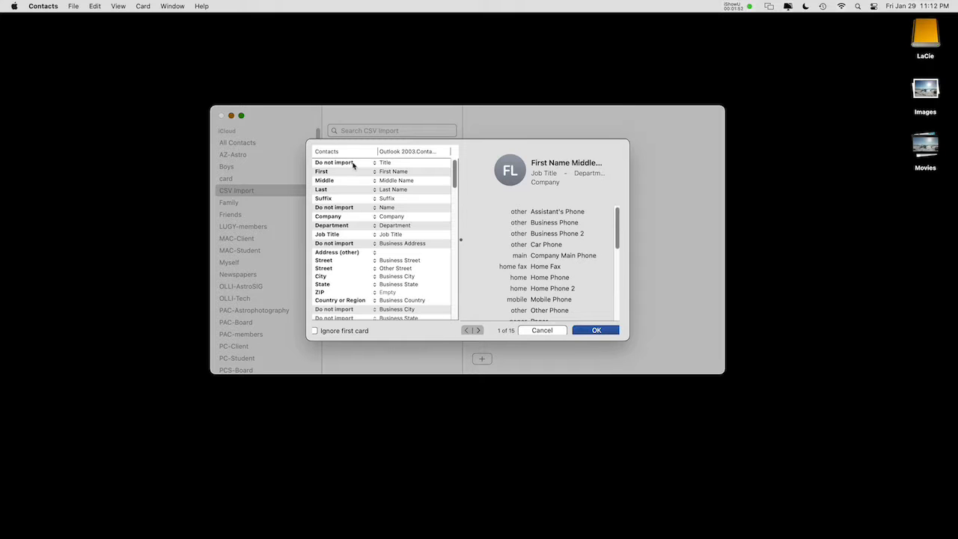
pyautogui.click(375, 163)
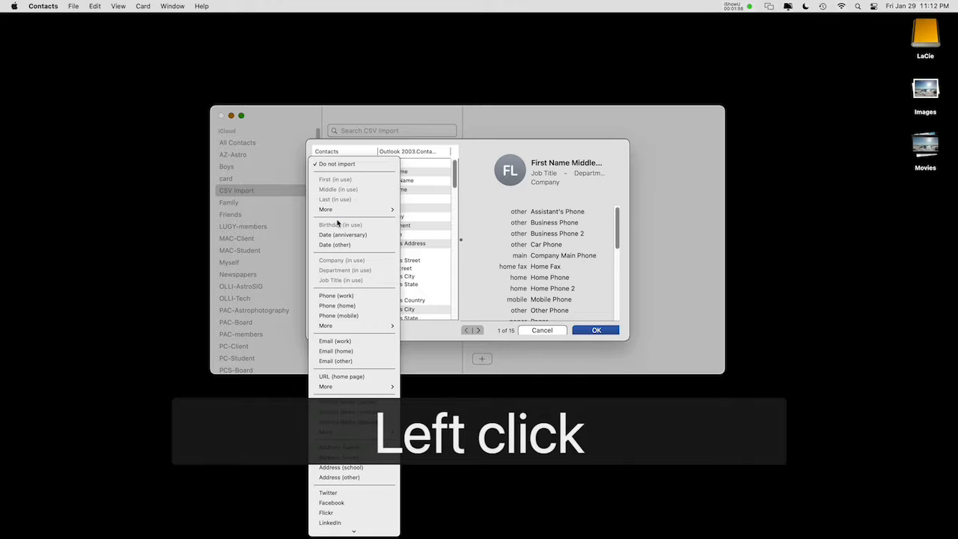
pyautogui.moveTo(352, 210)
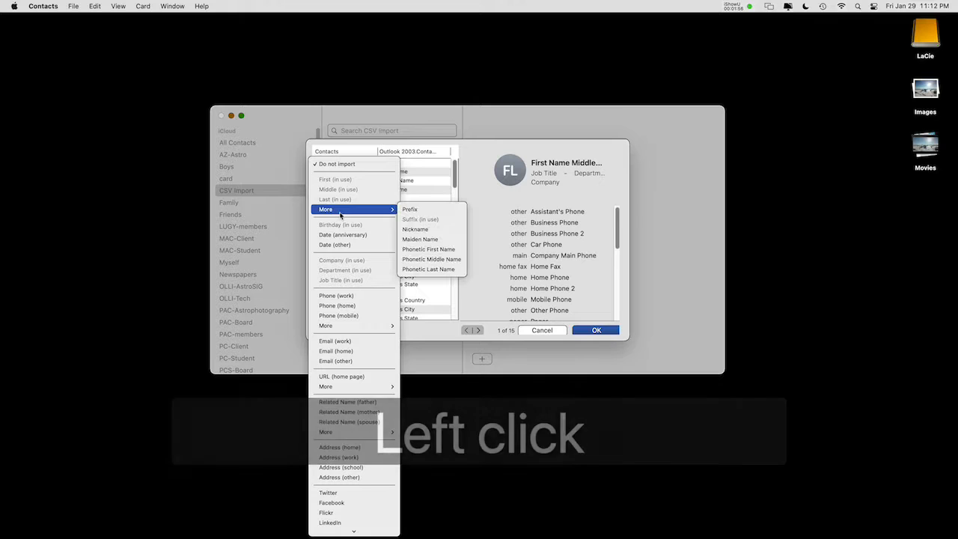
pyautogui.click(419, 213)
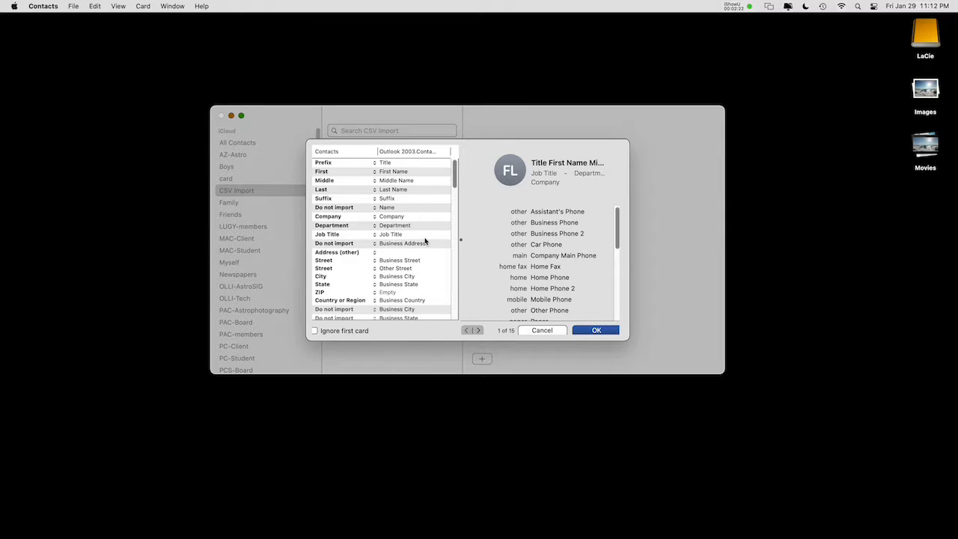
# Step: Change the business address block's label to Address (work) and review the addresses in the card preview
pyautogui.scroll(-5, 420, 243)
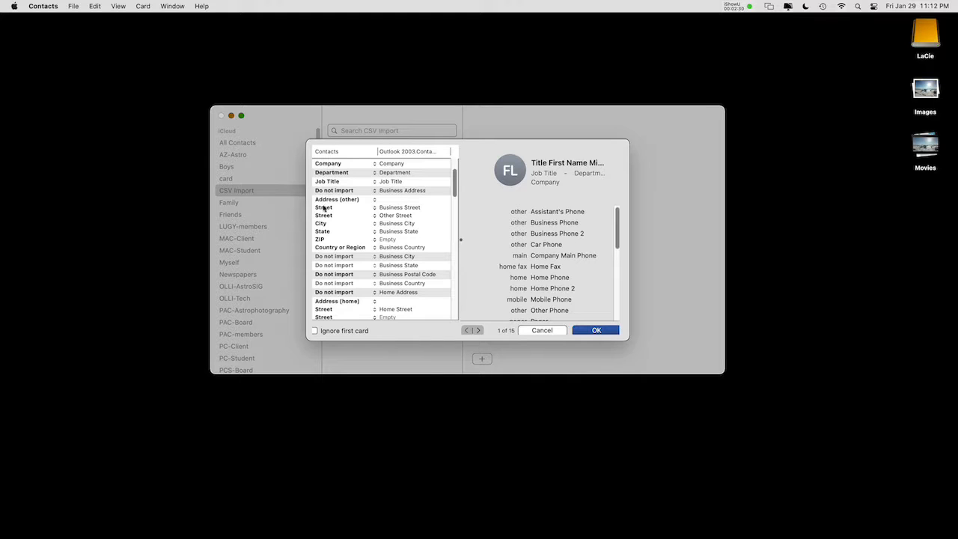
pyautogui.click(370, 200)
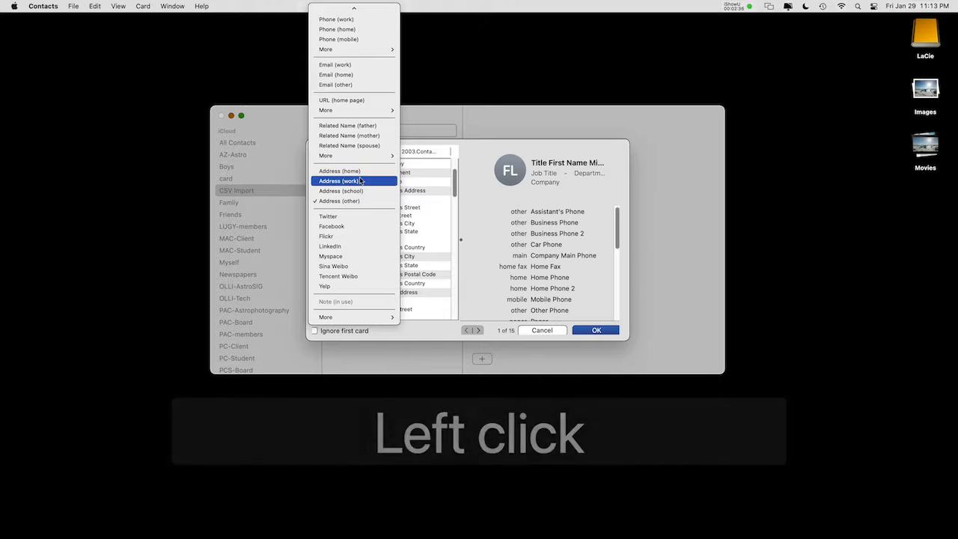
pyautogui.click(361, 182)
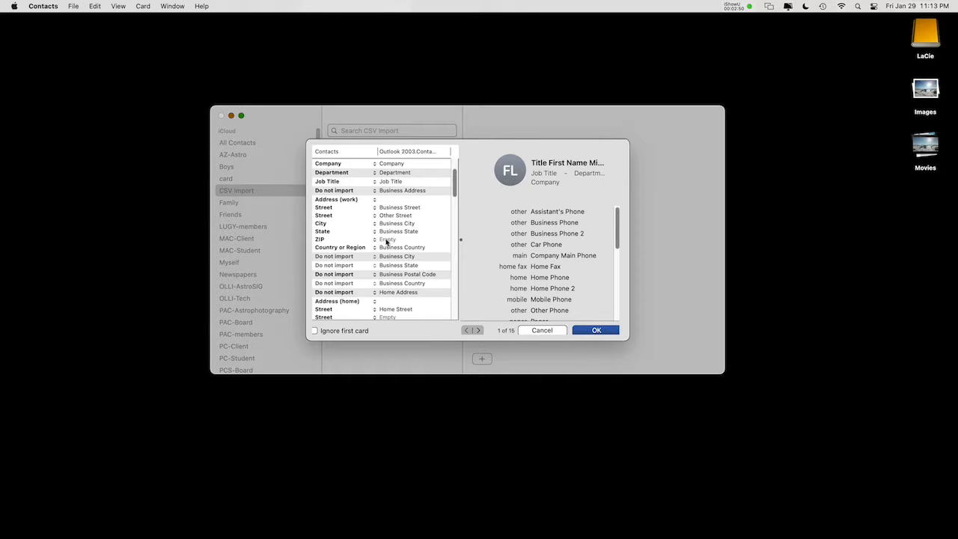
pyautogui.scroll(-3, 560, 256)
pyautogui.scroll(-8, 560, 257)
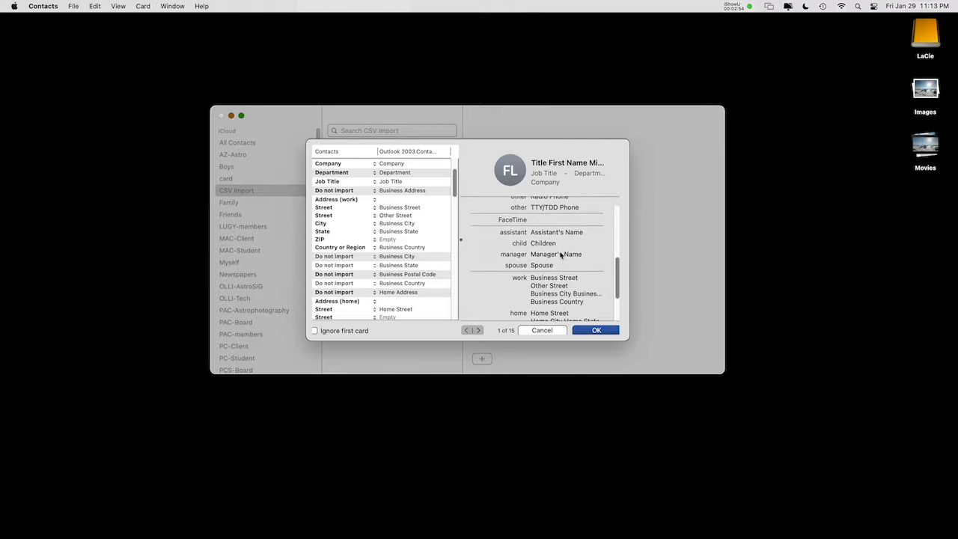
pyautogui.scroll(-4, 560, 256)
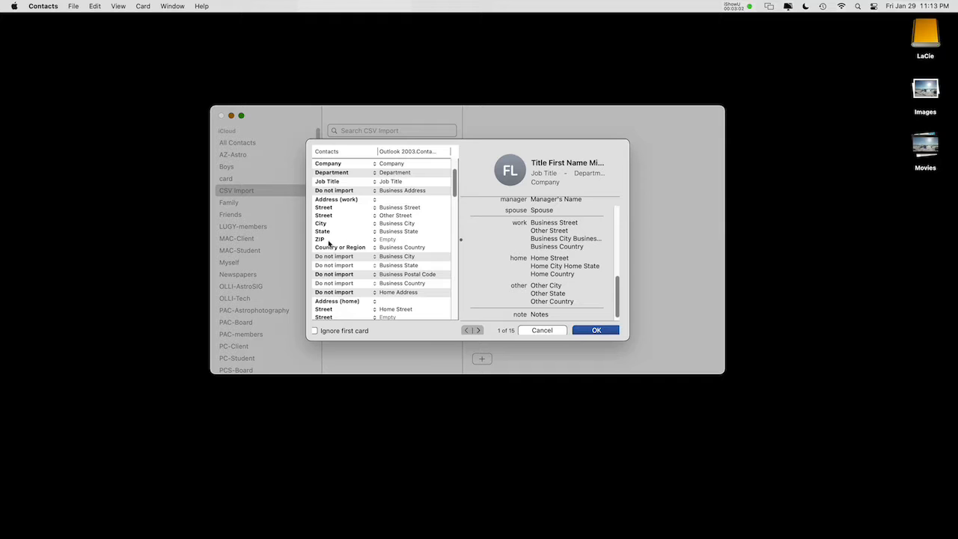
pyautogui.click(374, 240)
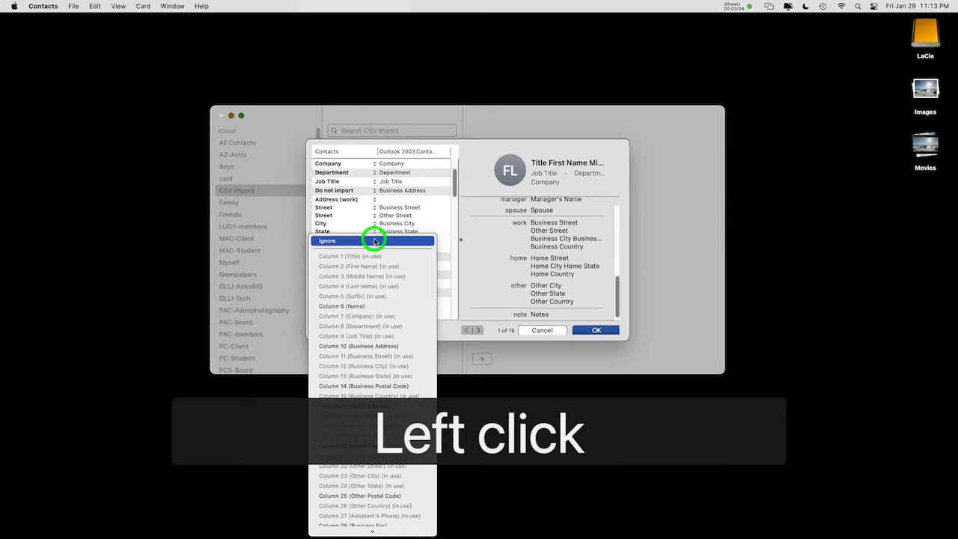
pyautogui.click(370, 244)
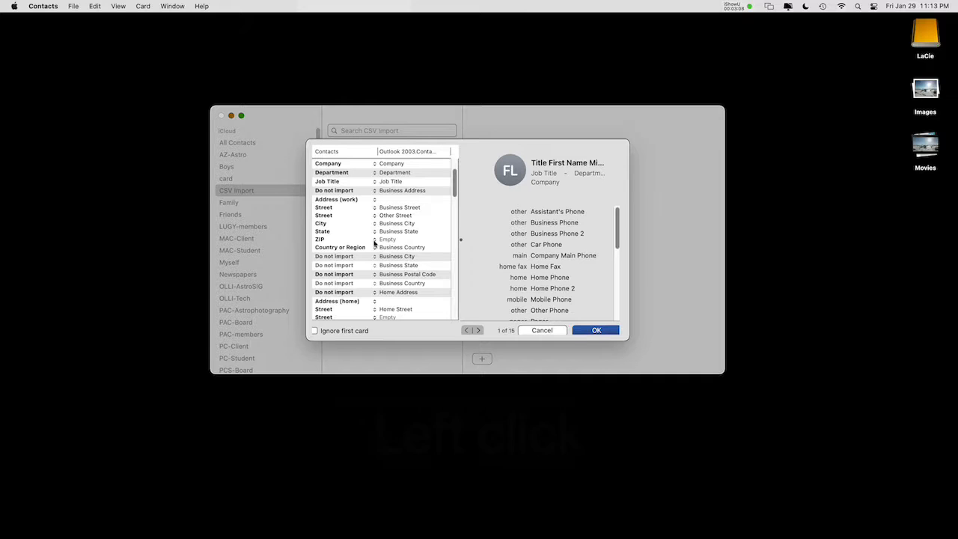
pyautogui.click(374, 242)
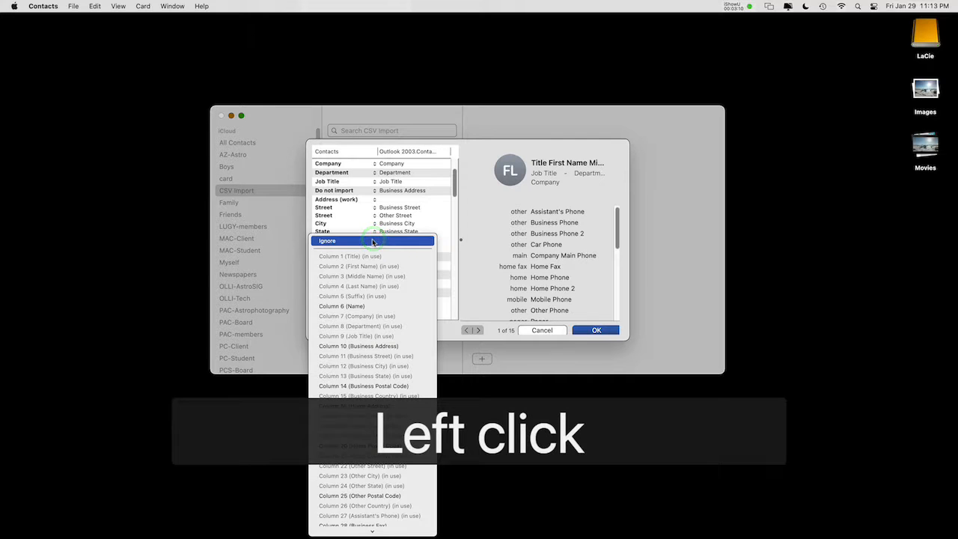
pyautogui.click(417, 243)
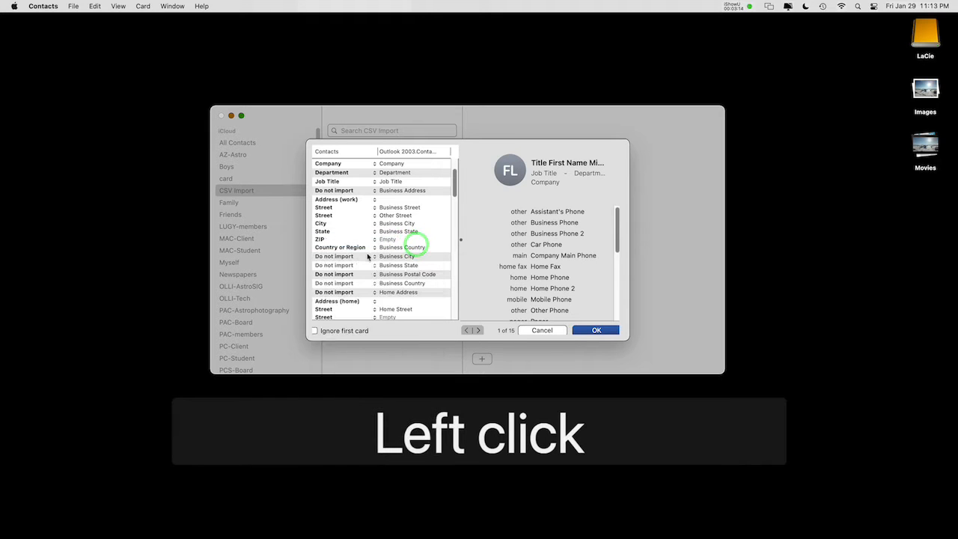
pyautogui.scroll(-1, 357, 252)
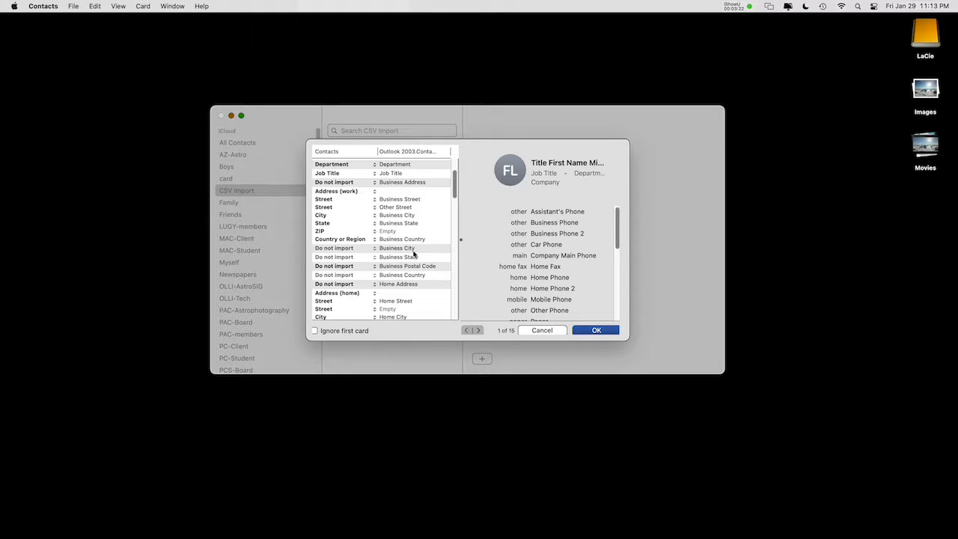
pyautogui.scroll(-2, 414, 254)
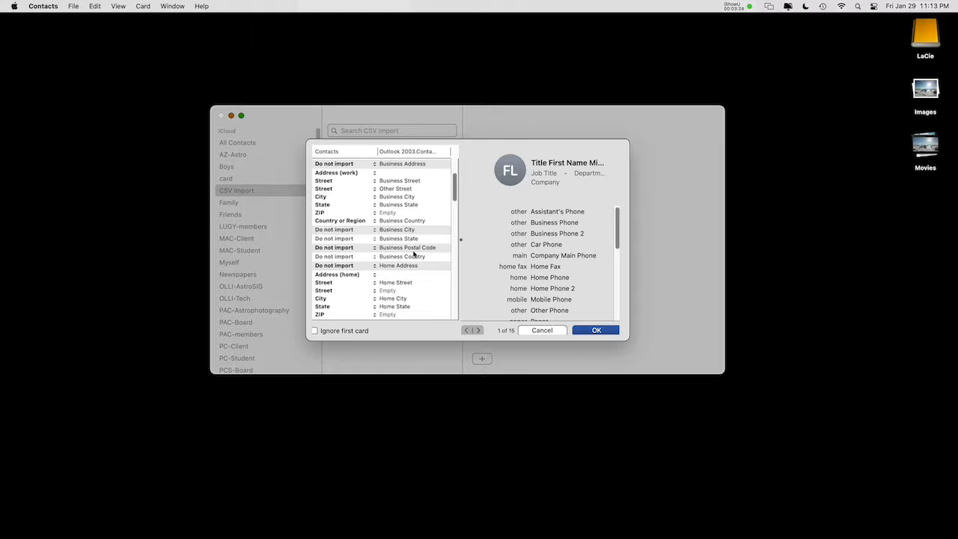
pyautogui.scroll(-1, 414, 255)
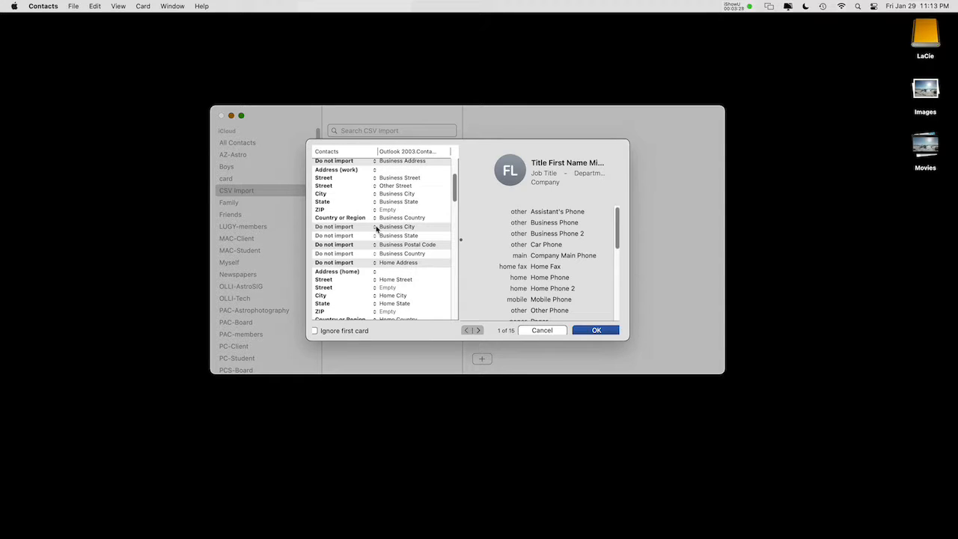
pyautogui.click(375, 227)
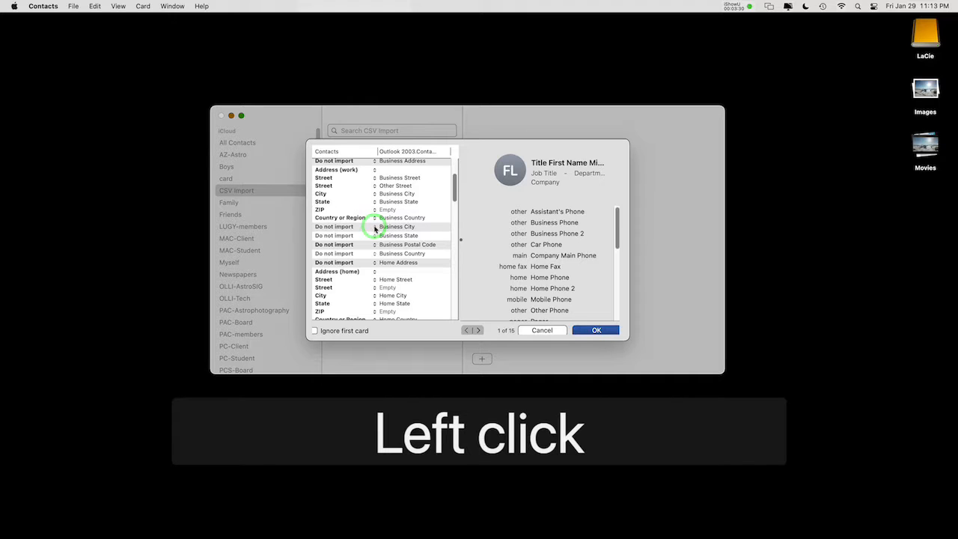
pyautogui.click(343, 227)
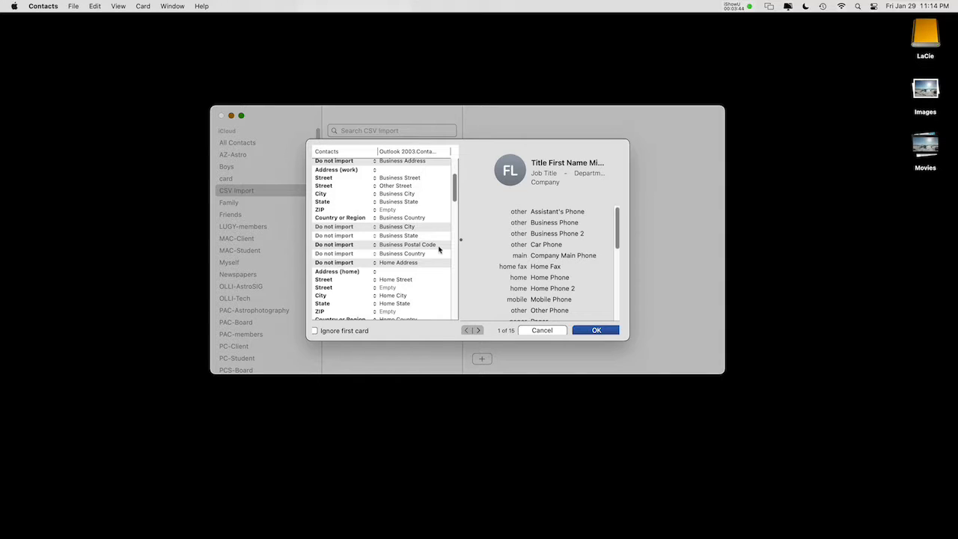
# Step: Map the Business Postal Code column to Address (work) and set the Address (other) block to Do not import
pyautogui.click(375, 246)
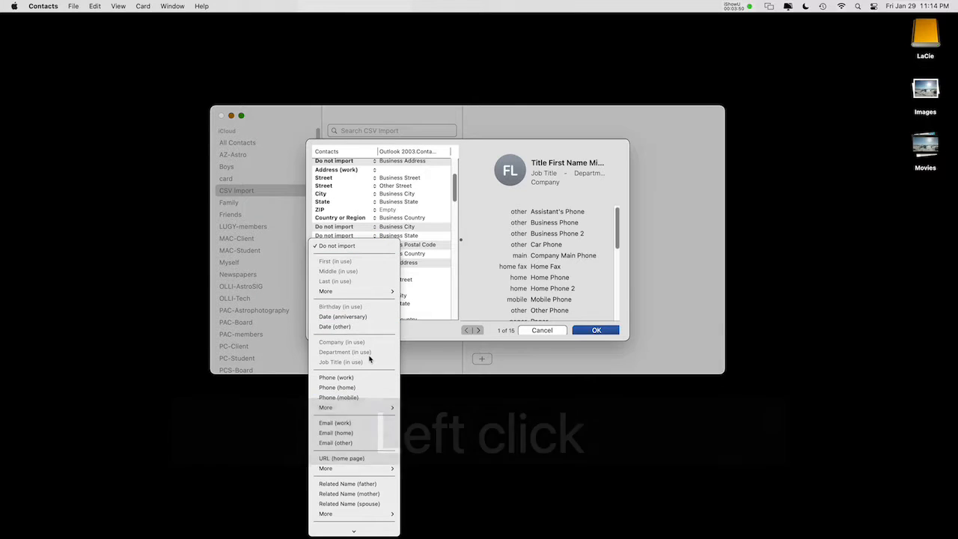
pyautogui.scroll(-3, 355, 401)
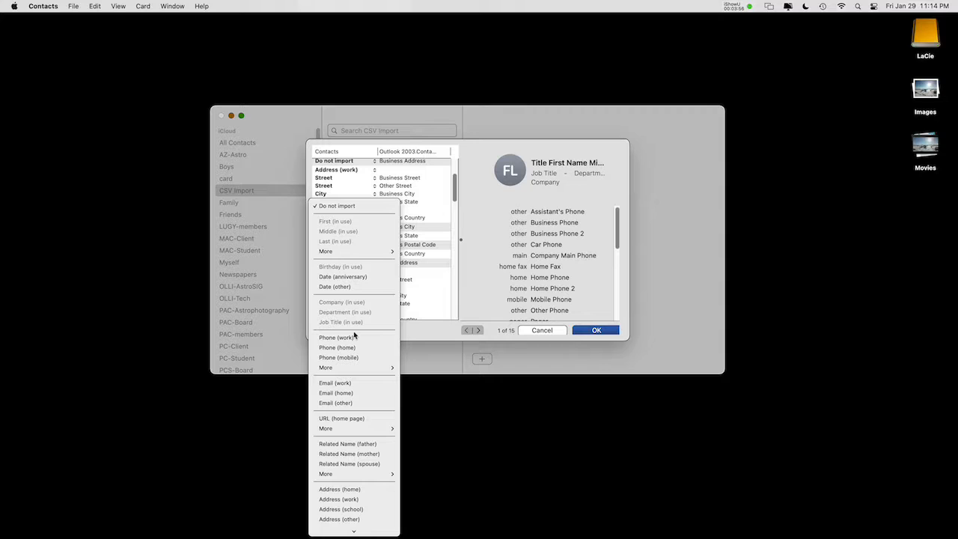
pyautogui.scroll(-5, 365, 322)
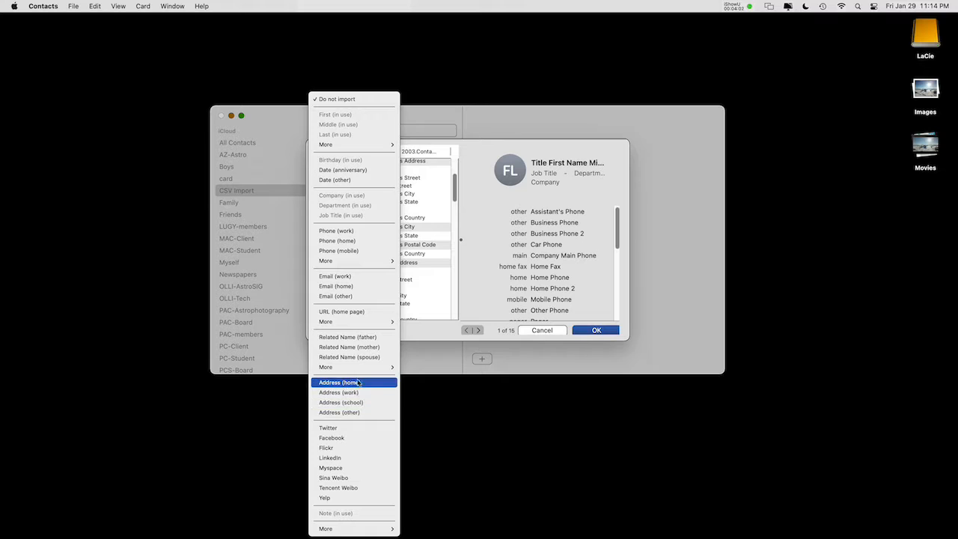
pyautogui.click(352, 390)
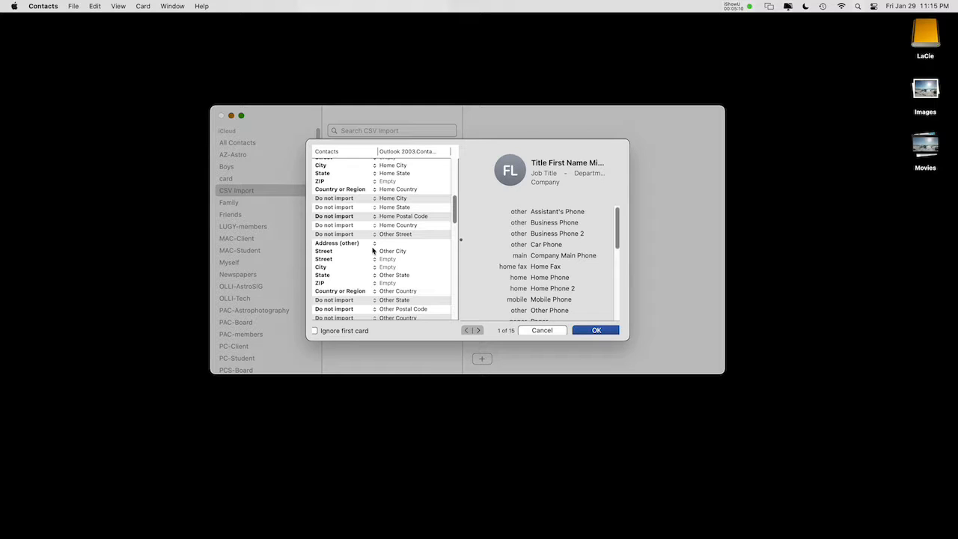
pyautogui.click(375, 245)
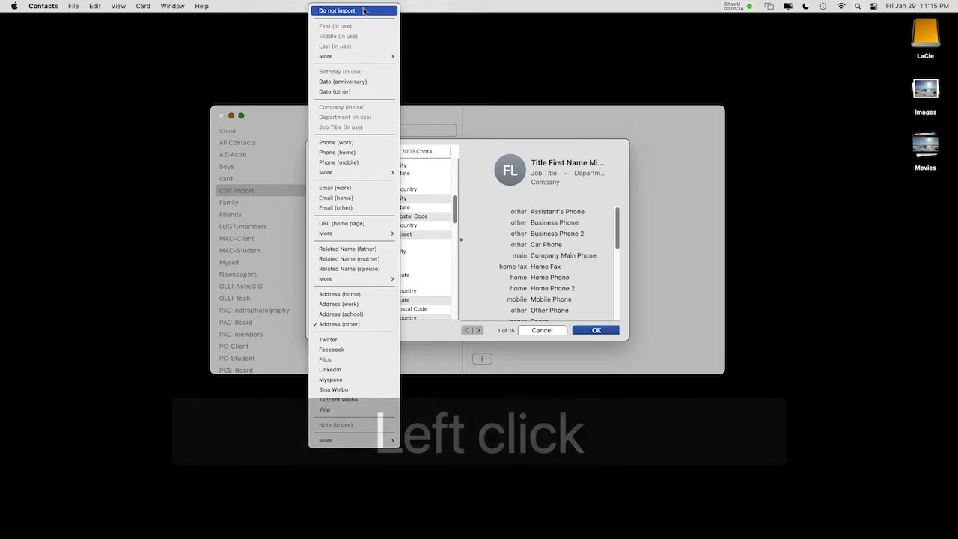
pyautogui.click(362, 11)
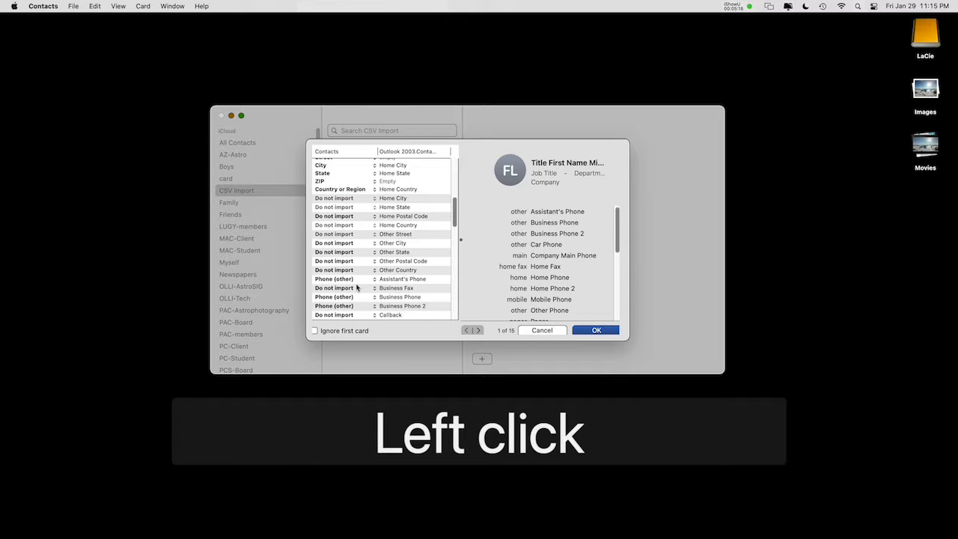
# Step: Assign the Assistant's Phone column to Phone (other)
pyautogui.scroll(-1, 392, 281)
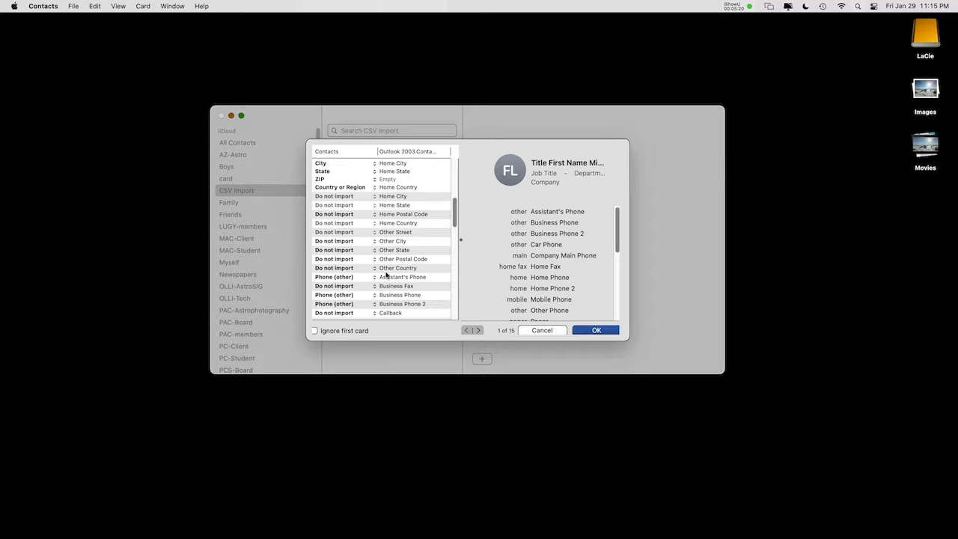
pyautogui.scroll(-3, 386, 276)
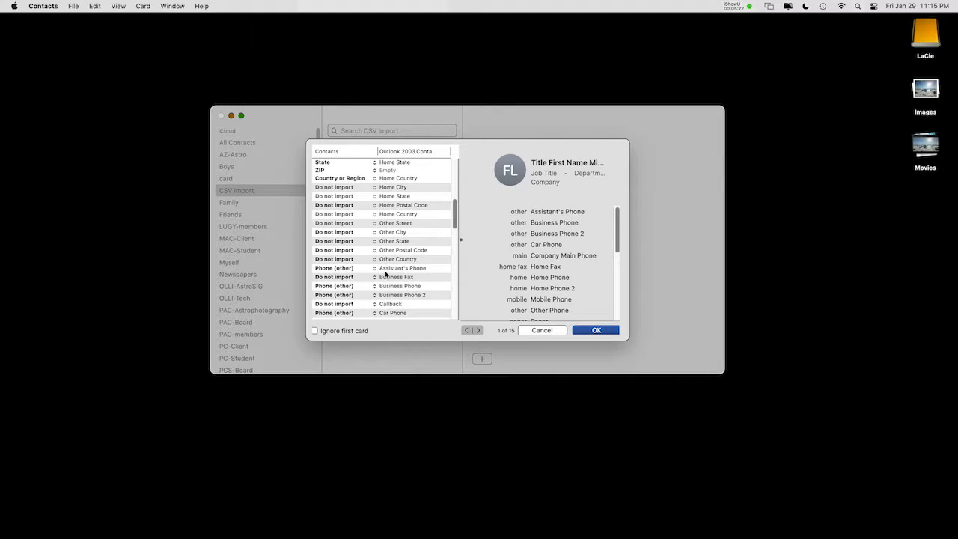
pyautogui.scroll(-3, 388, 238)
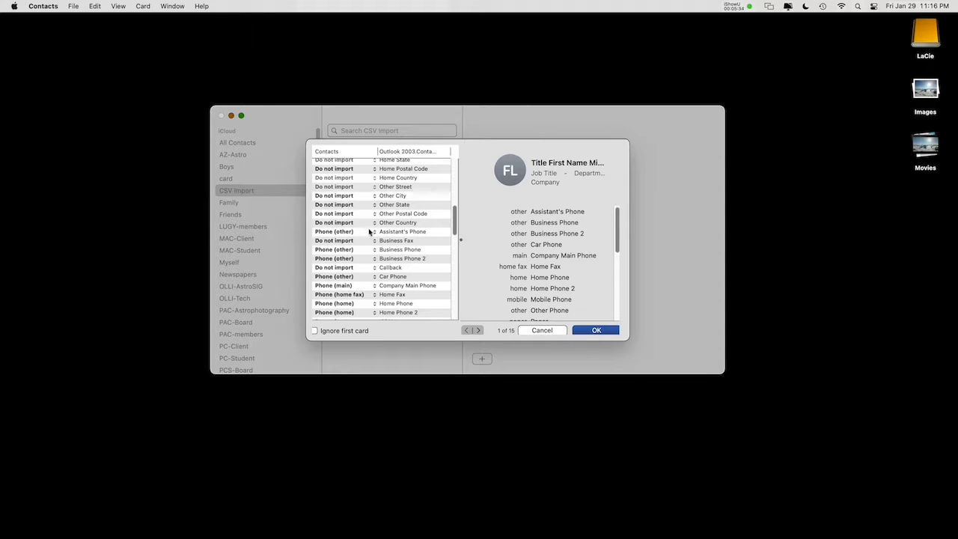
pyautogui.click(375, 235)
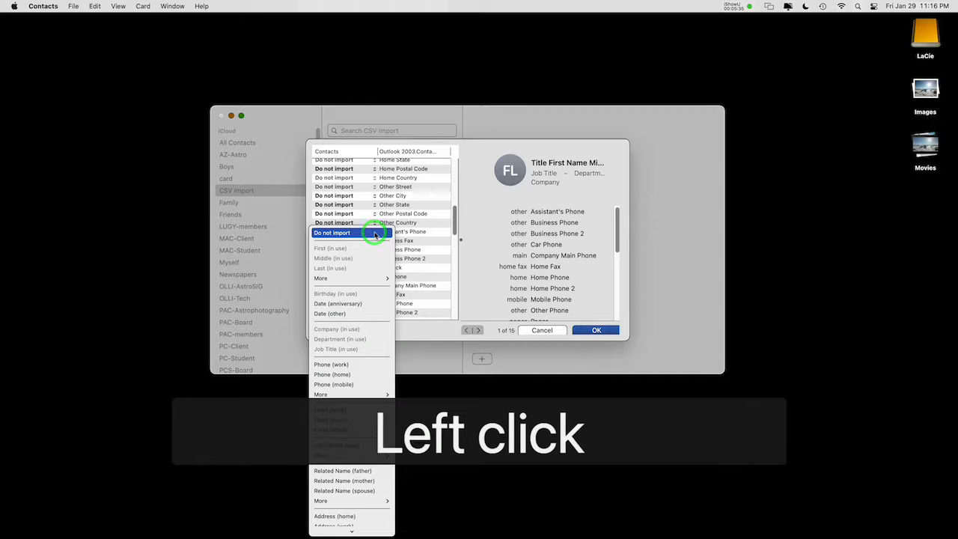
pyautogui.moveTo(374, 395)
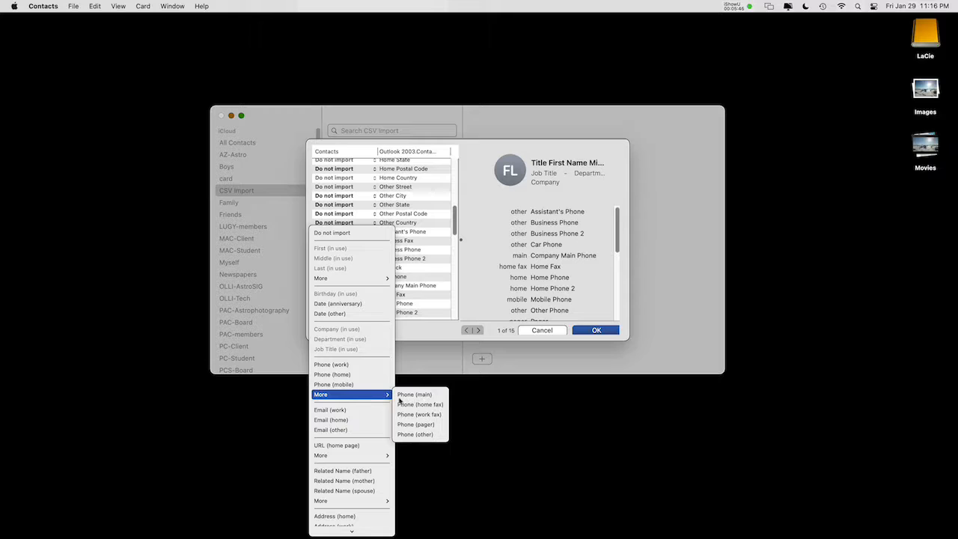
pyautogui.click(430, 436)
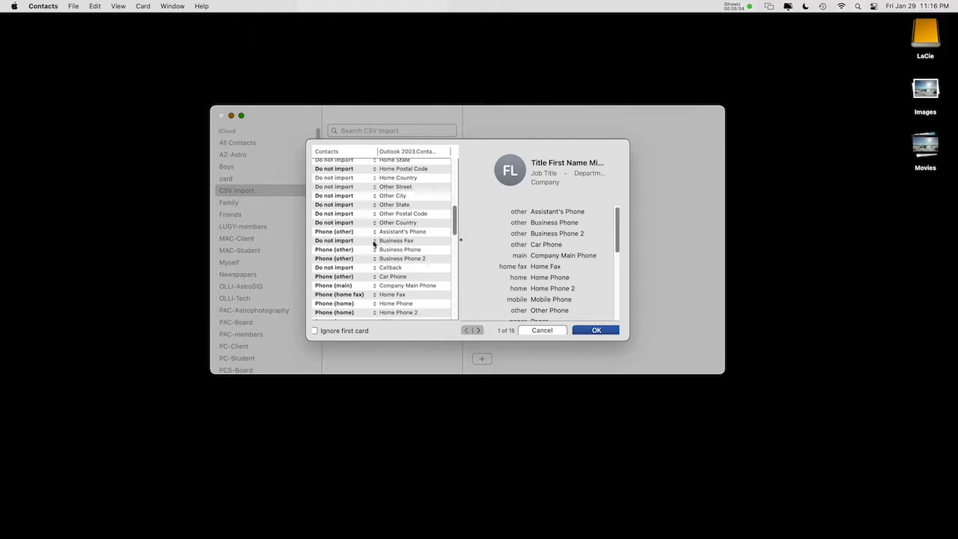
# Step: Map the Business Fax column to Phone (work fax) and the Business Phone column to Phone (work)
pyautogui.click(374, 242)
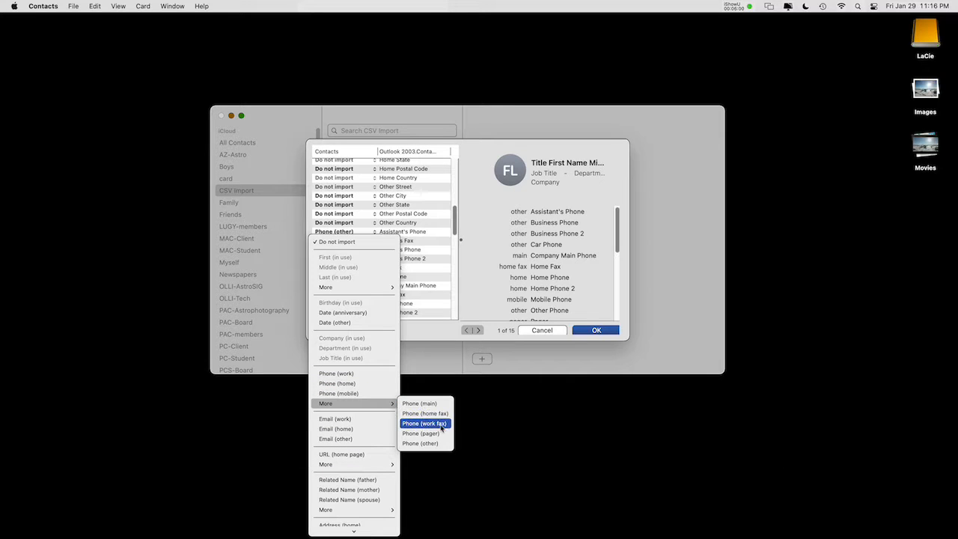
pyautogui.click(441, 426)
pyautogui.scroll(-2, 429, 227)
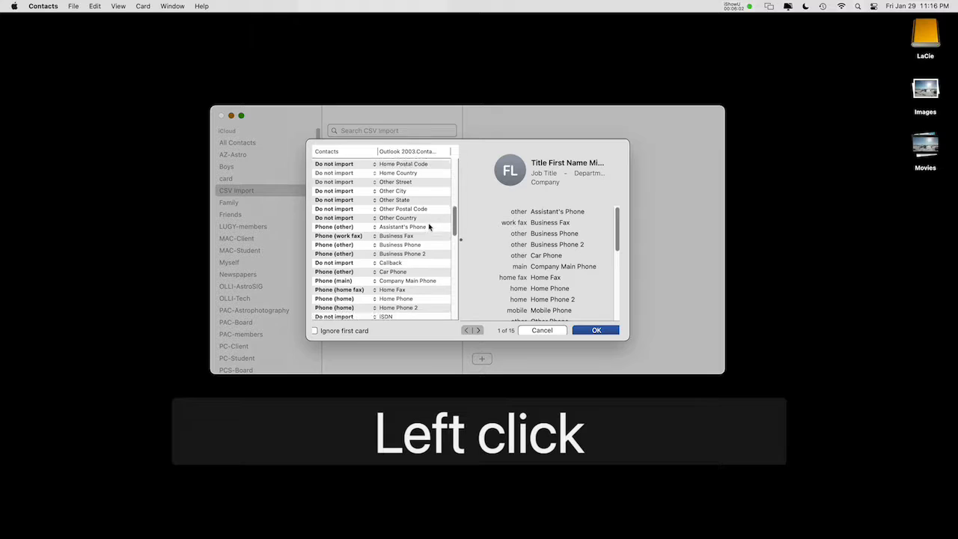
pyautogui.scroll(-3, 429, 227)
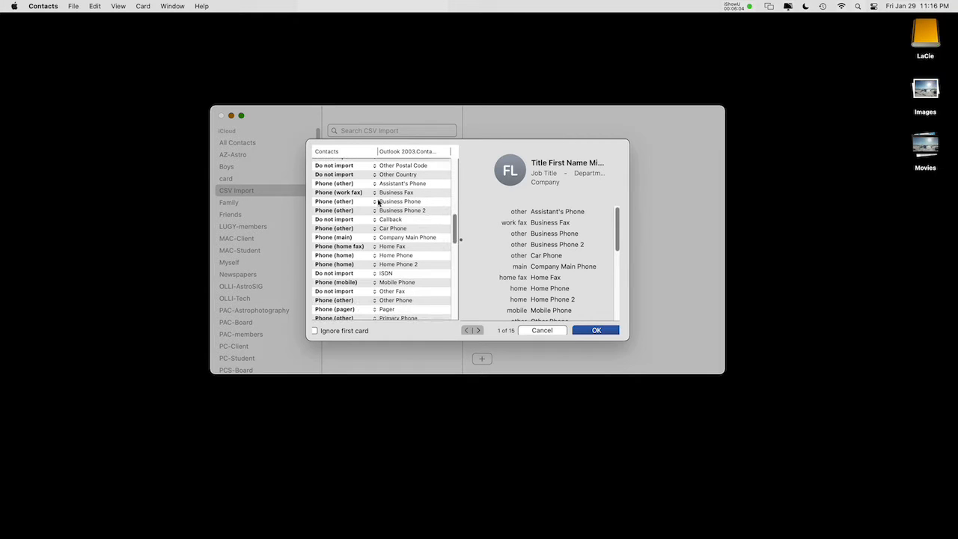
pyautogui.click(374, 203)
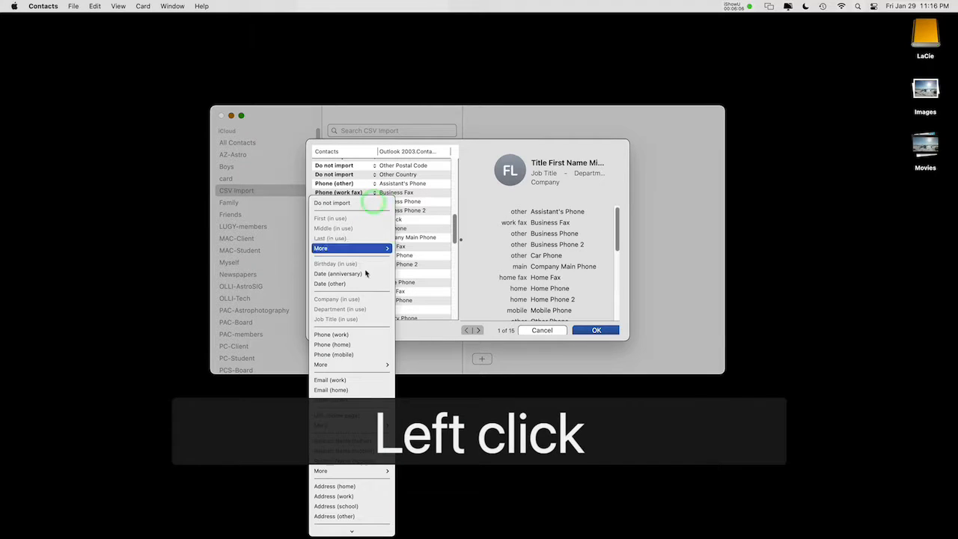
pyautogui.click(351, 337)
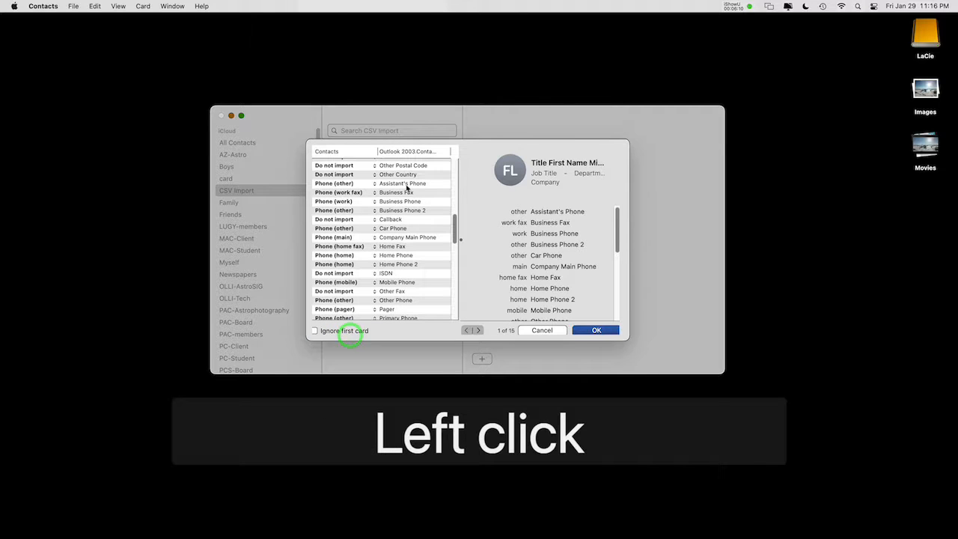
# Step: Set the Business Phone 2, Car Phone and Company Main Phone columns to Do not import
pyautogui.click(374, 212)
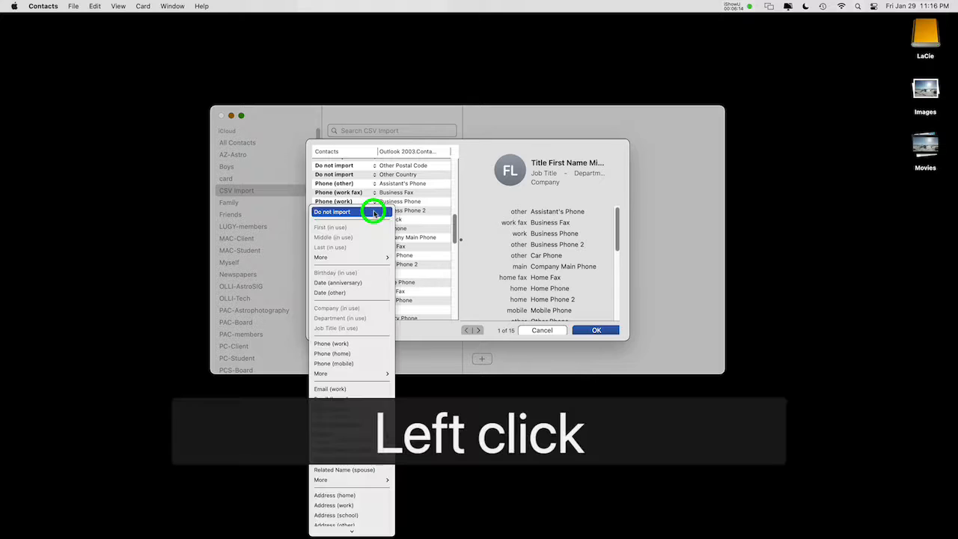
pyautogui.click(371, 209)
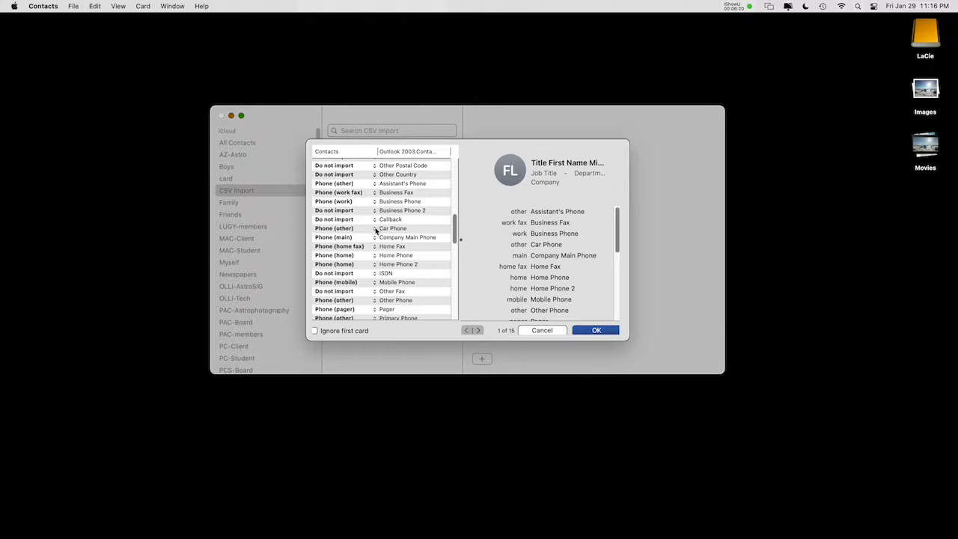
pyautogui.click(376, 230)
pyautogui.click(356, 225)
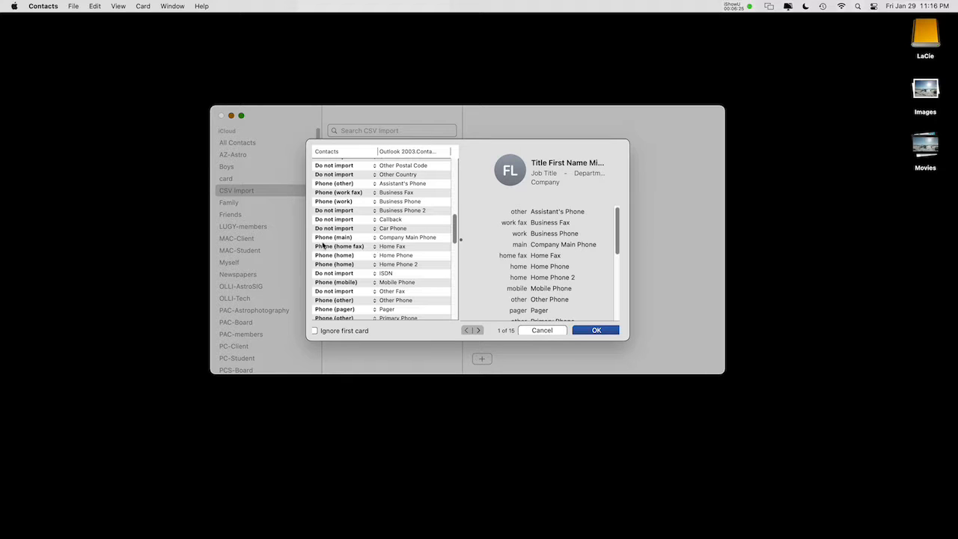
pyautogui.click(375, 238)
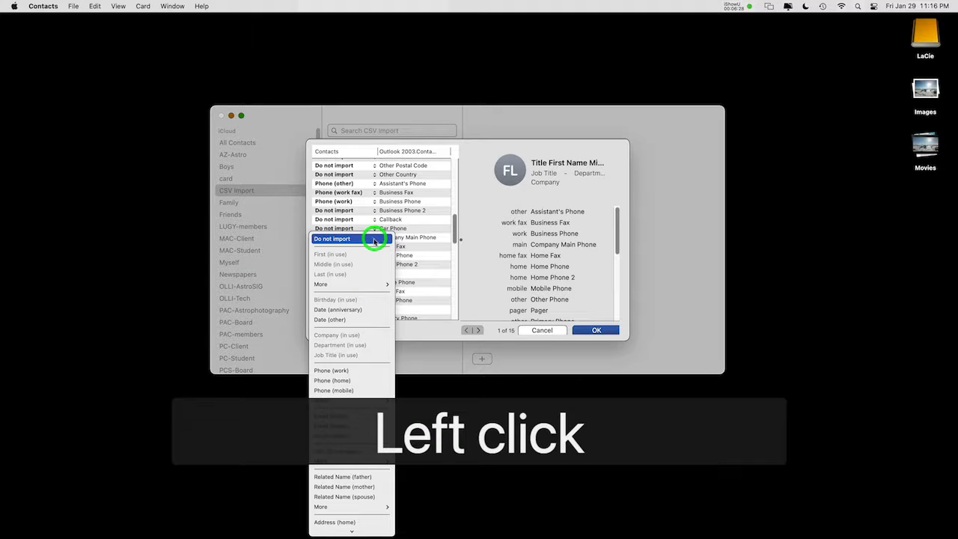
pyautogui.click(374, 237)
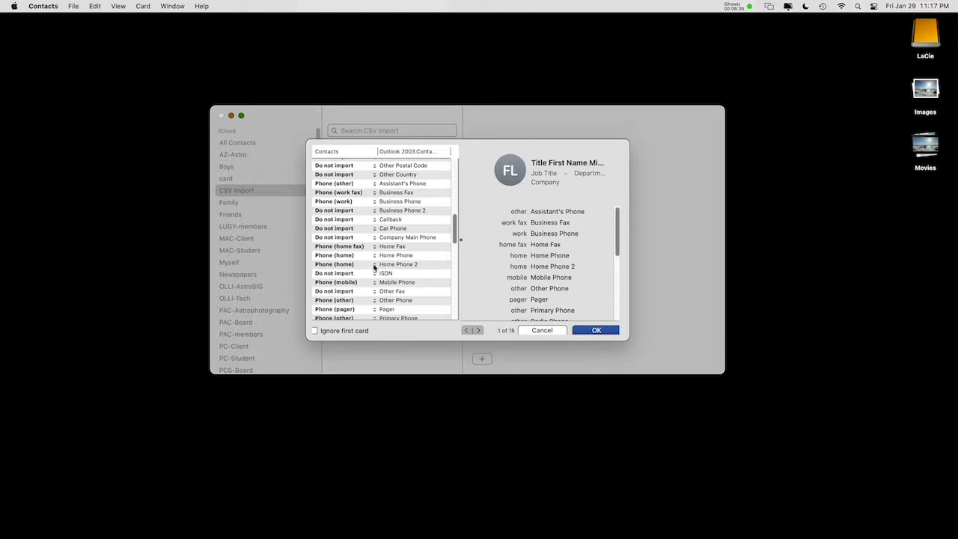
# Step: Map the Home Phone 2 column to Phone (other) and check the field choices for Mobile Phone
pyautogui.click(375, 265)
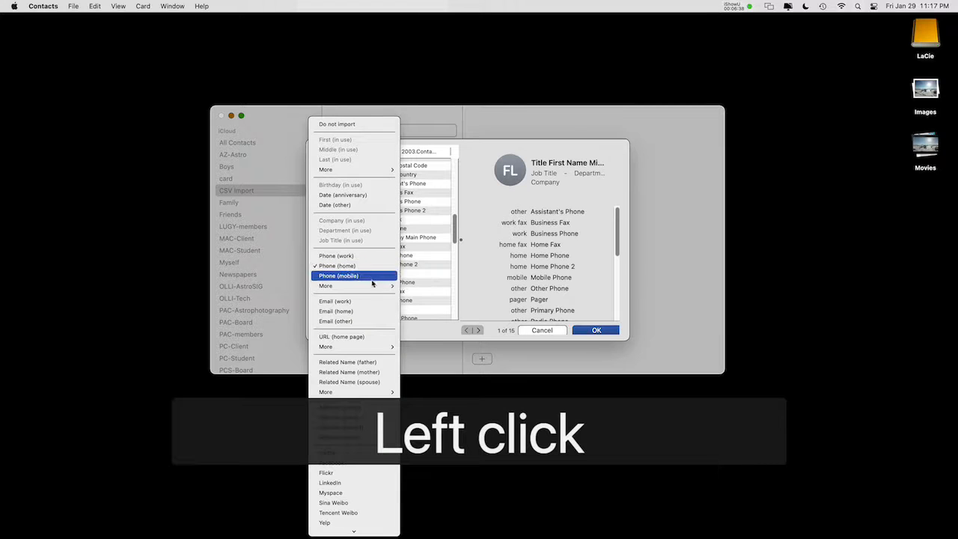
pyautogui.moveTo(374, 285)
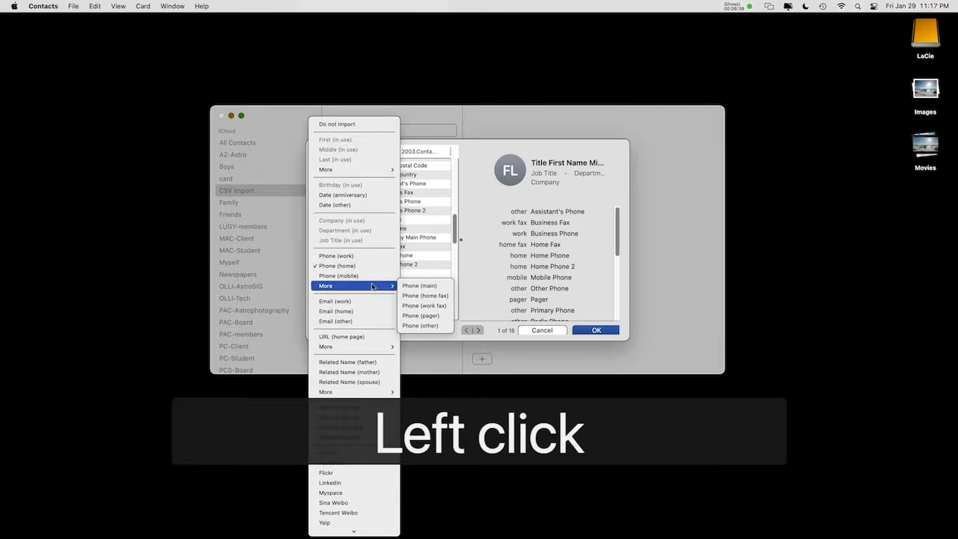
pyautogui.click(420, 326)
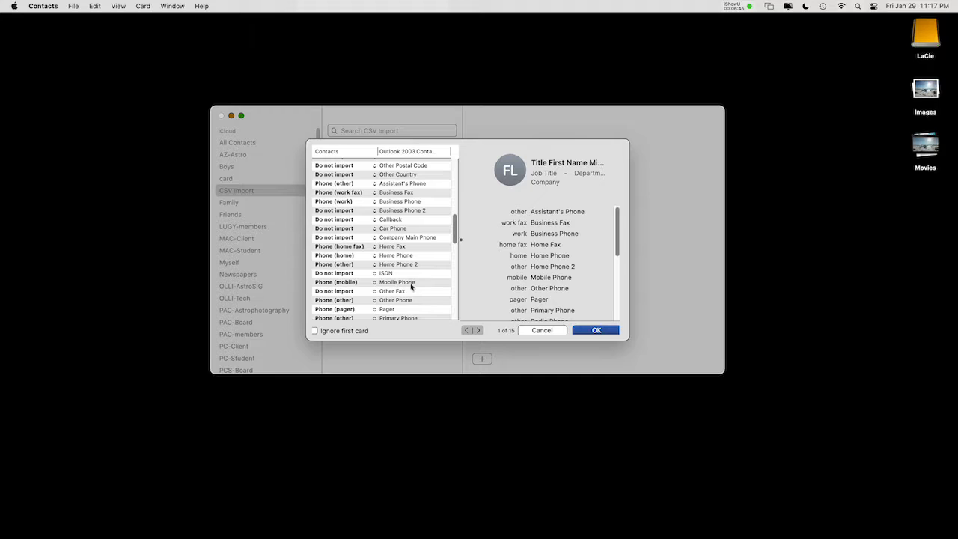
pyautogui.click(373, 287)
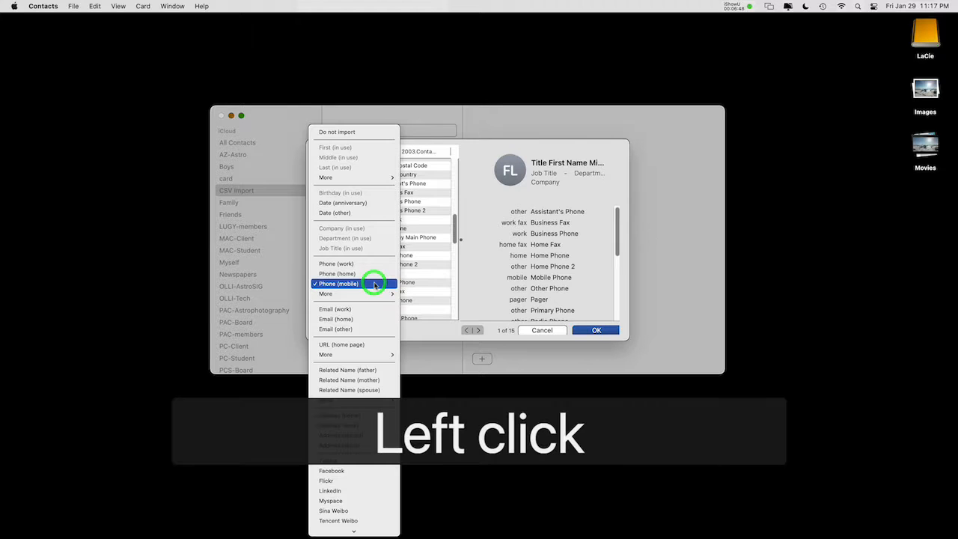
pyautogui.click(428, 285)
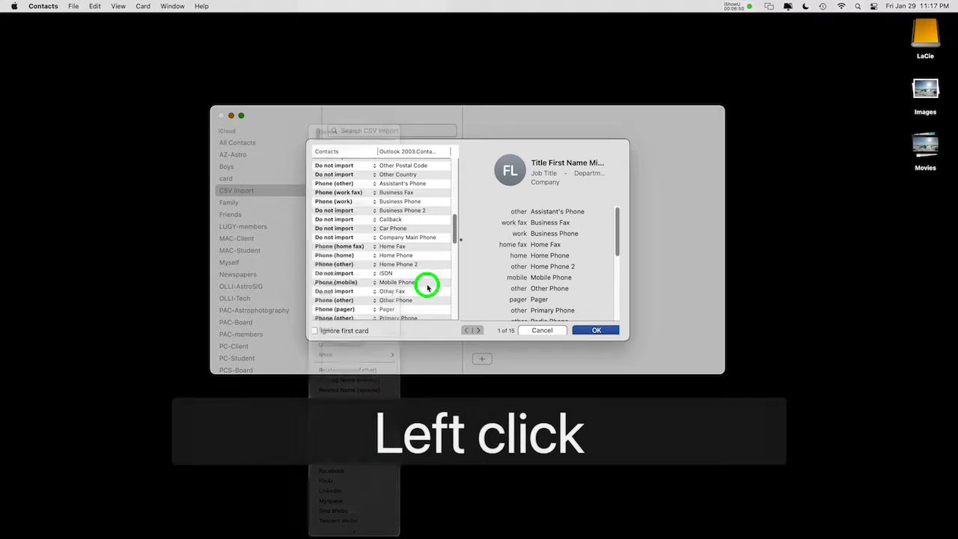
# Step: Map the Primary Phone column to Phone (main)
pyautogui.scroll(-2, 417, 296)
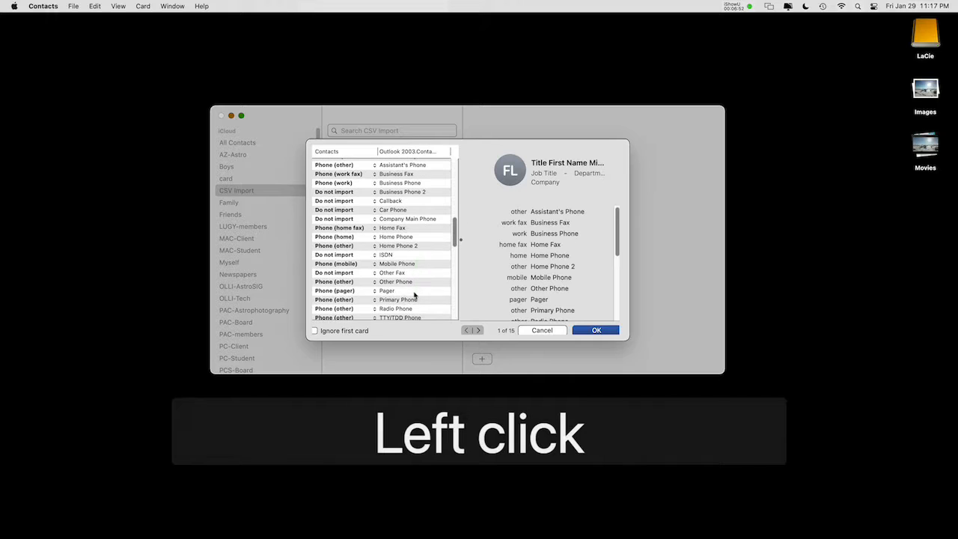
pyautogui.scroll(-2, 403, 285)
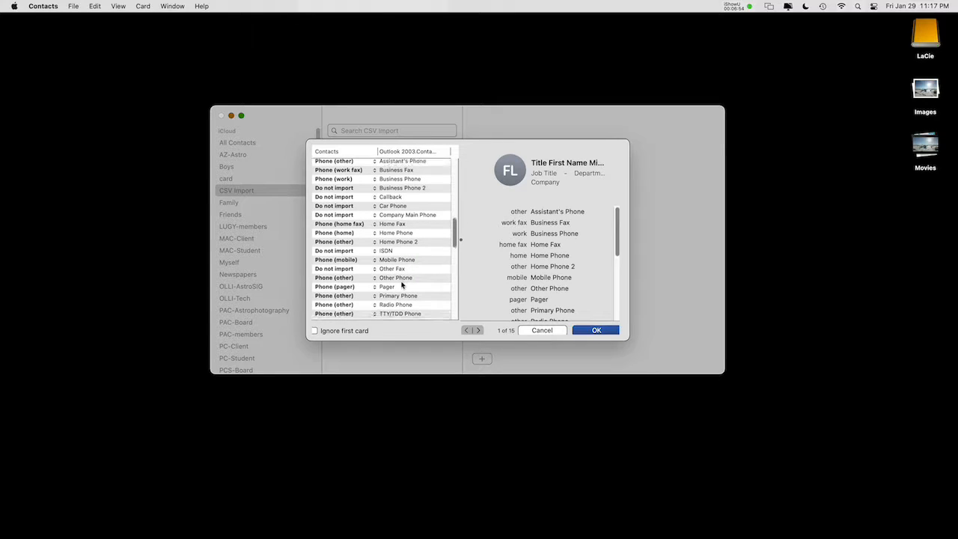
pyautogui.scroll(-1, 403, 286)
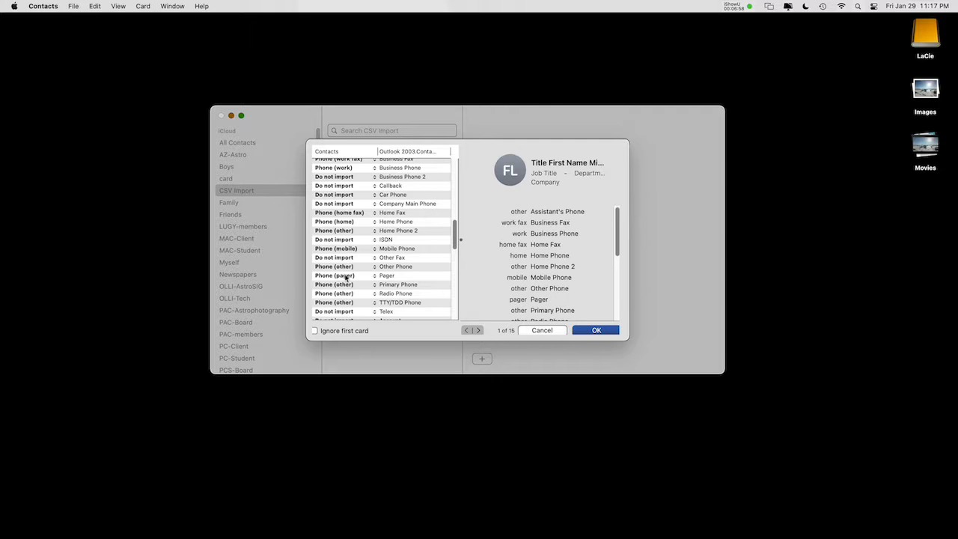
pyautogui.scroll(-3, 399, 287)
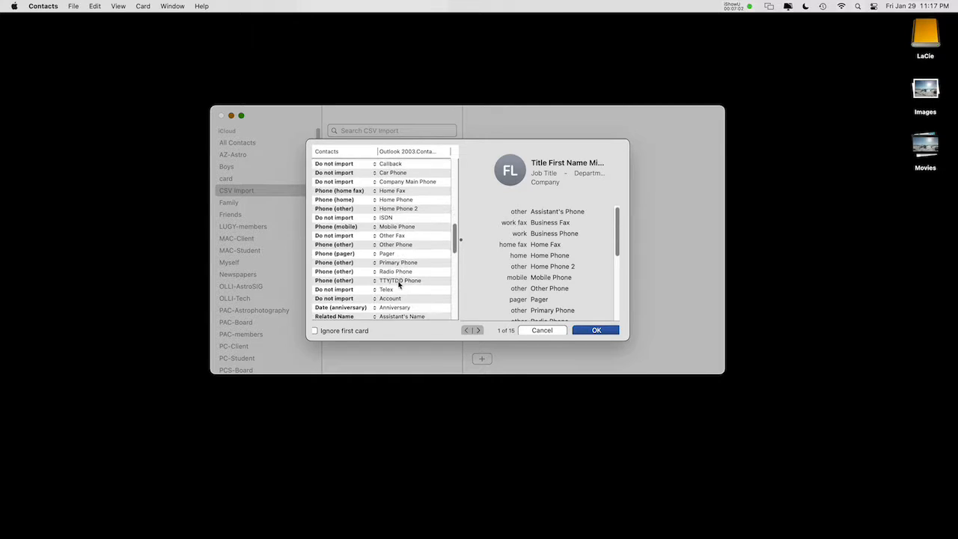
pyautogui.click(375, 267)
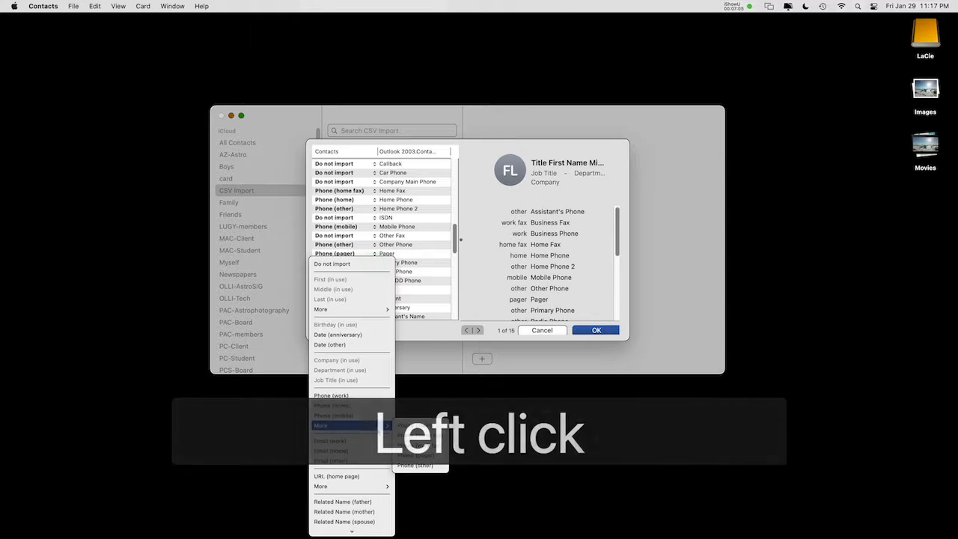
pyautogui.moveTo(378, 425)
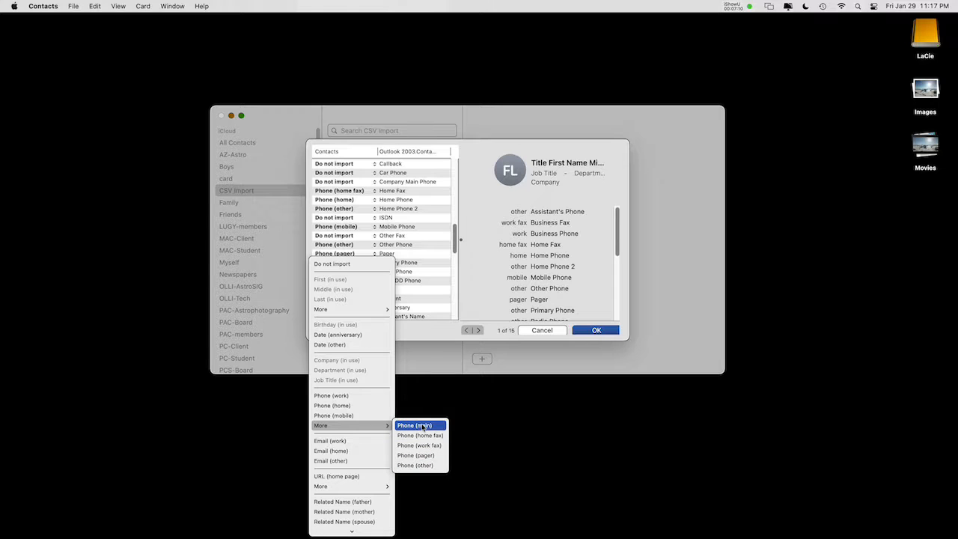
pyautogui.click(421, 425)
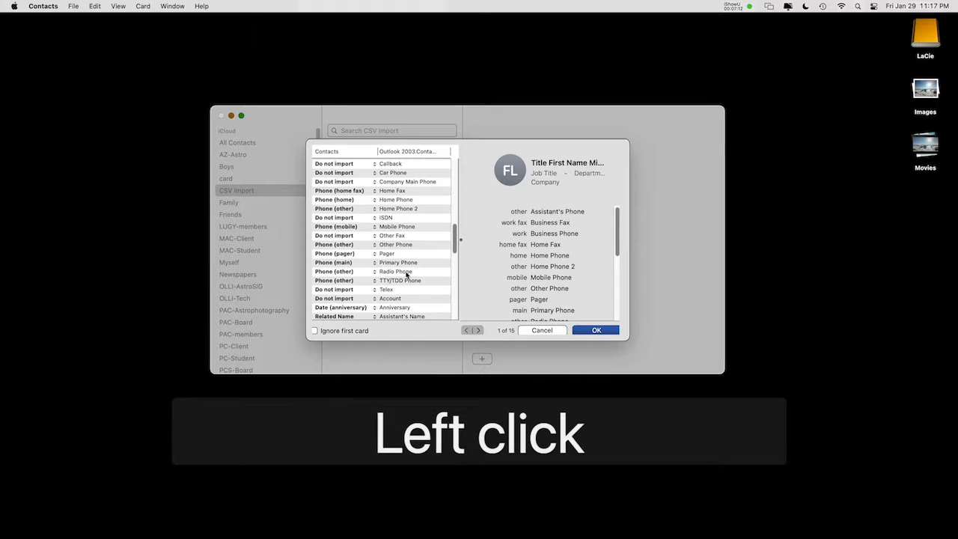
# Step: Set the Radio Phone and TTY/TDD Phone columns to Do not import
pyautogui.scroll(-1, 389, 276)
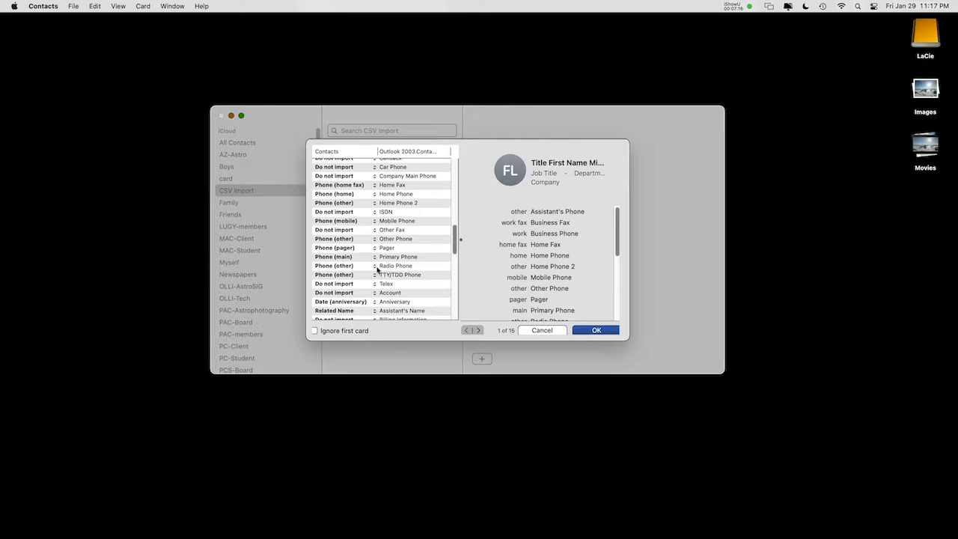
pyautogui.click(376, 268)
pyautogui.click(375, 267)
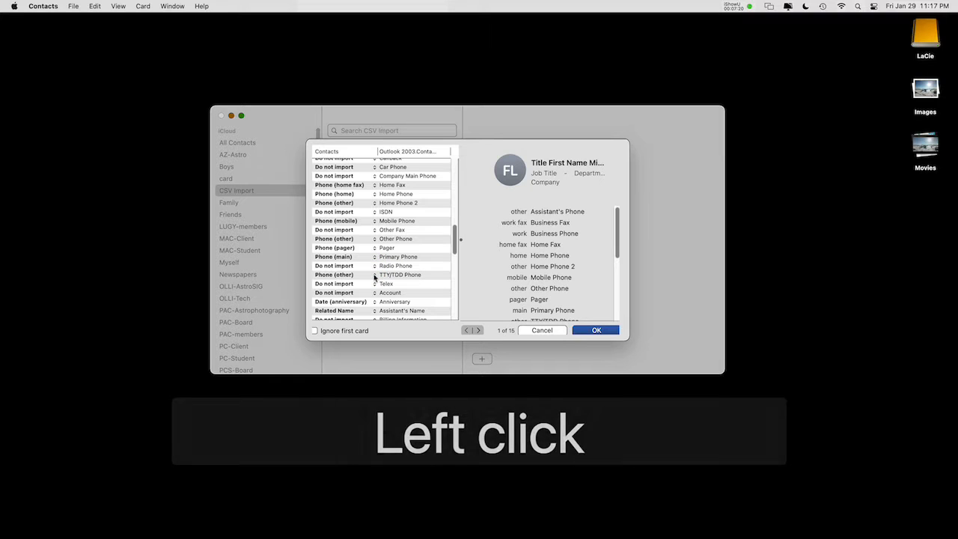
pyautogui.click(375, 276)
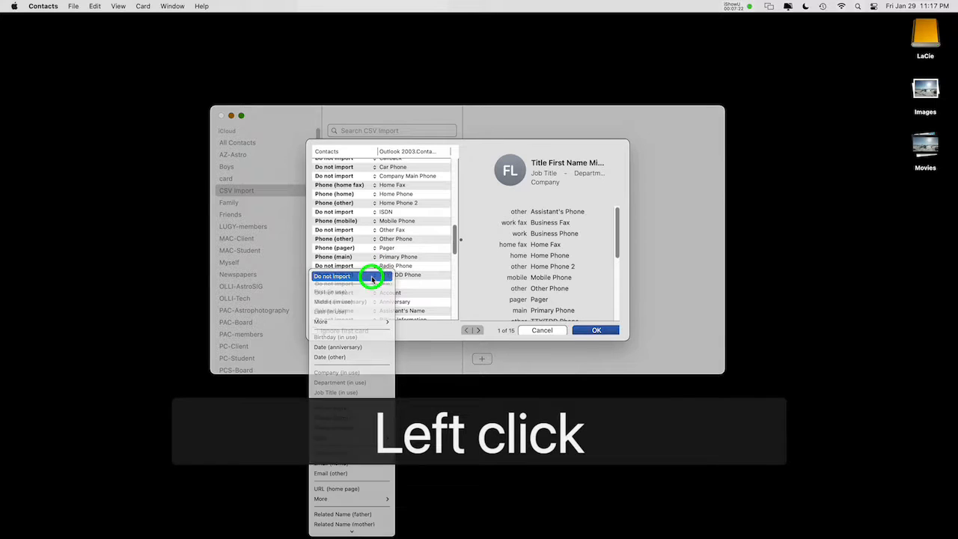
pyautogui.click(372, 278)
# Step: Map the Assistant's Name column to Related Name (assistant)
pyautogui.scroll(-4, 399, 284)
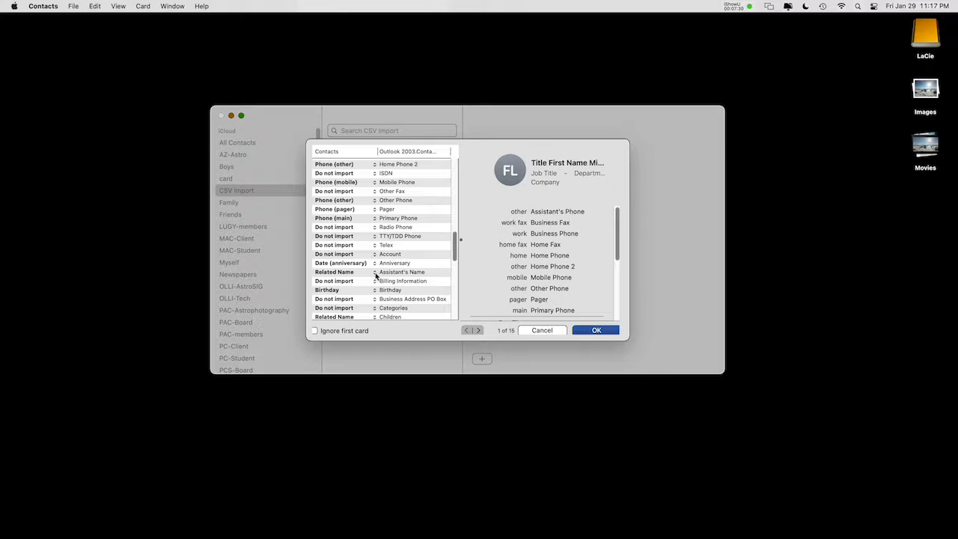
pyautogui.click(375, 274)
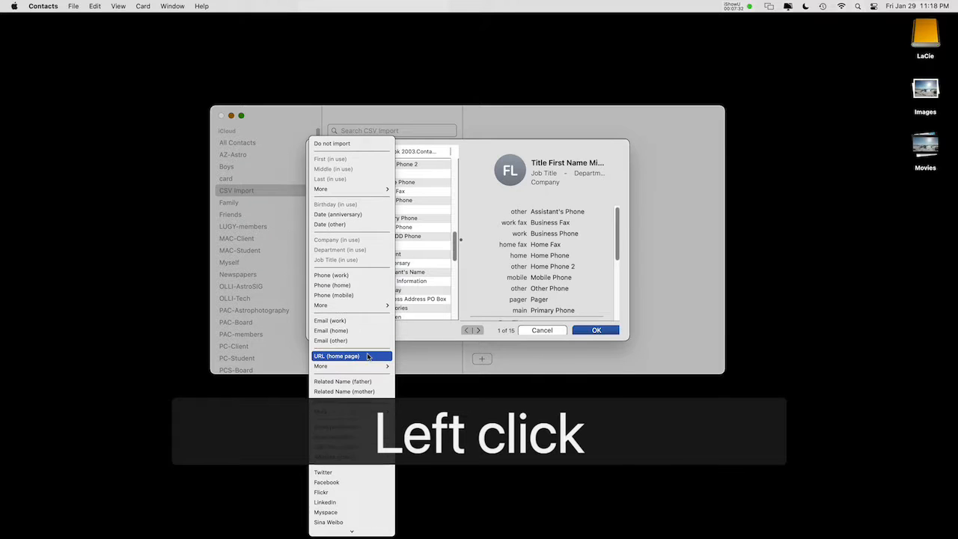
pyautogui.scroll(-1, 344, 352)
pyautogui.moveTo(323, 373)
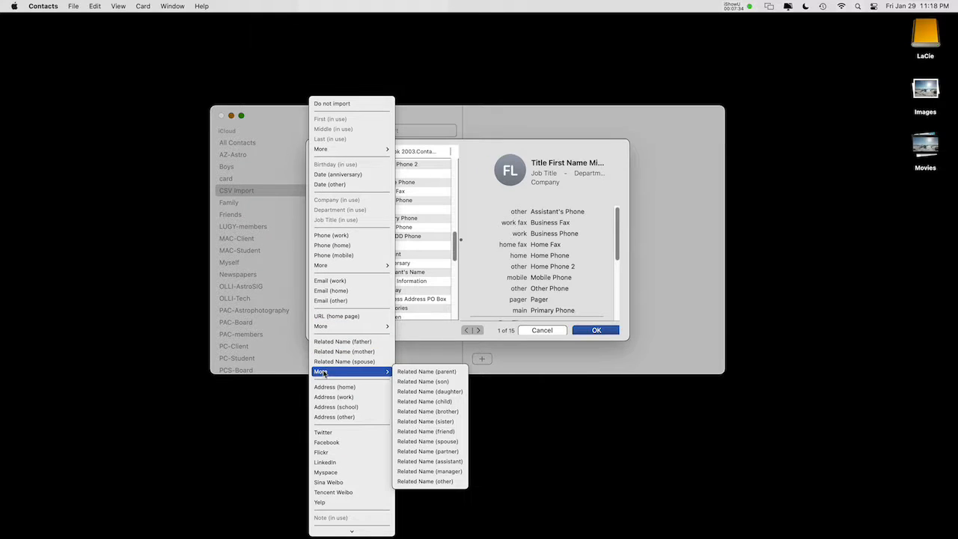
pyautogui.click(431, 462)
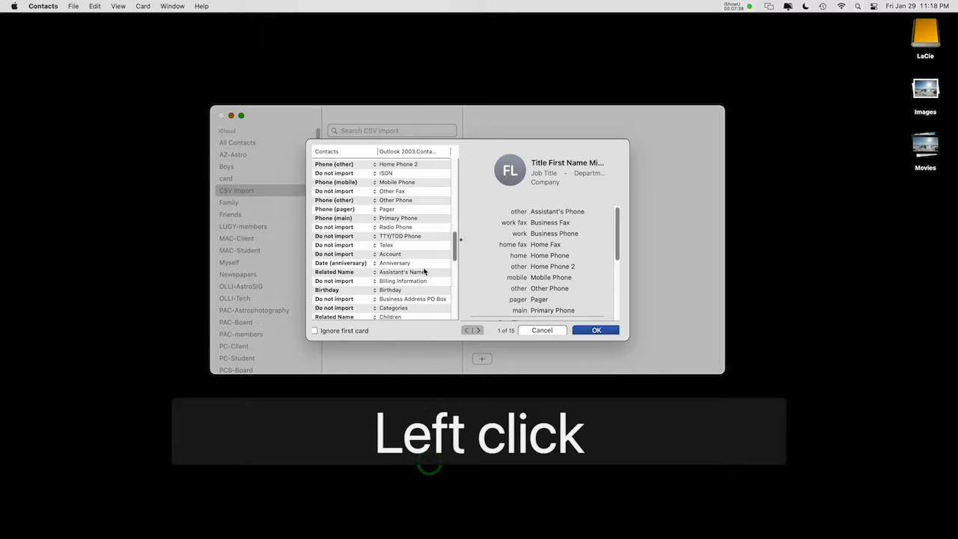
# Step: Map the Children column to Related Name (child)
pyautogui.scroll(-3, 416, 275)
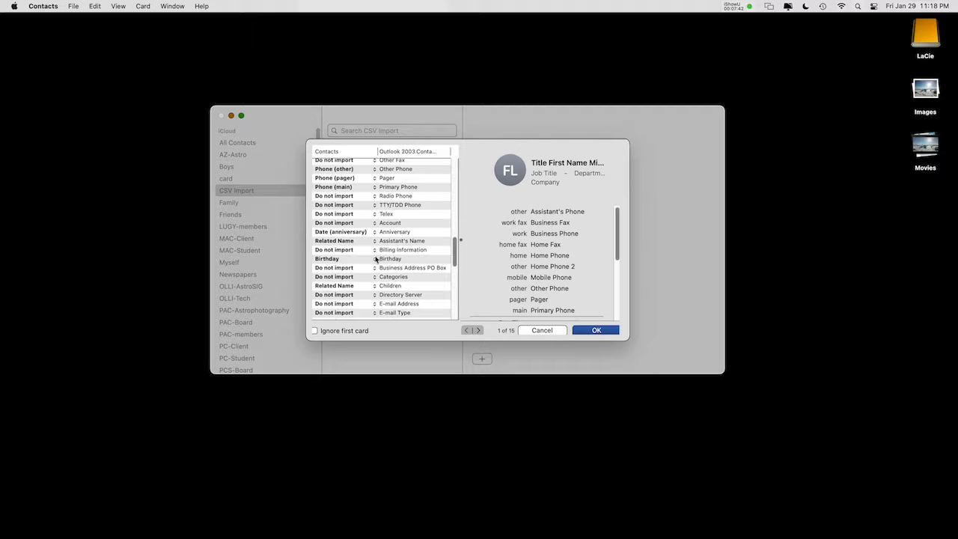
pyautogui.scroll(-2, 394, 268)
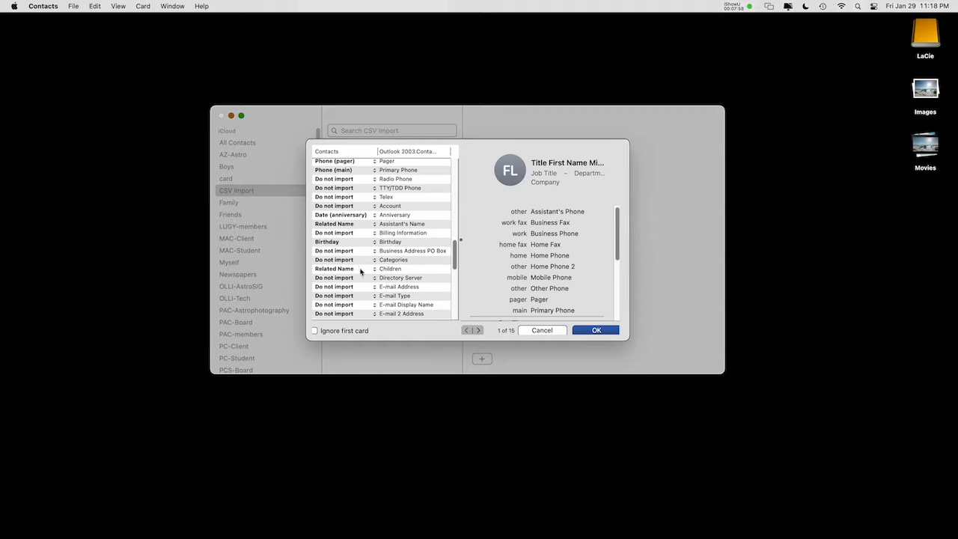
pyautogui.click(375, 271)
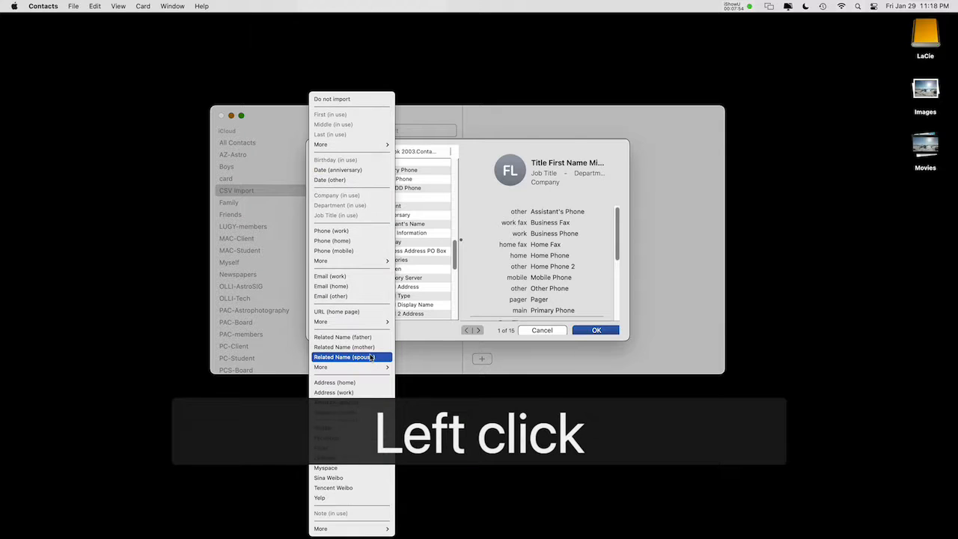
pyautogui.moveTo(367, 366)
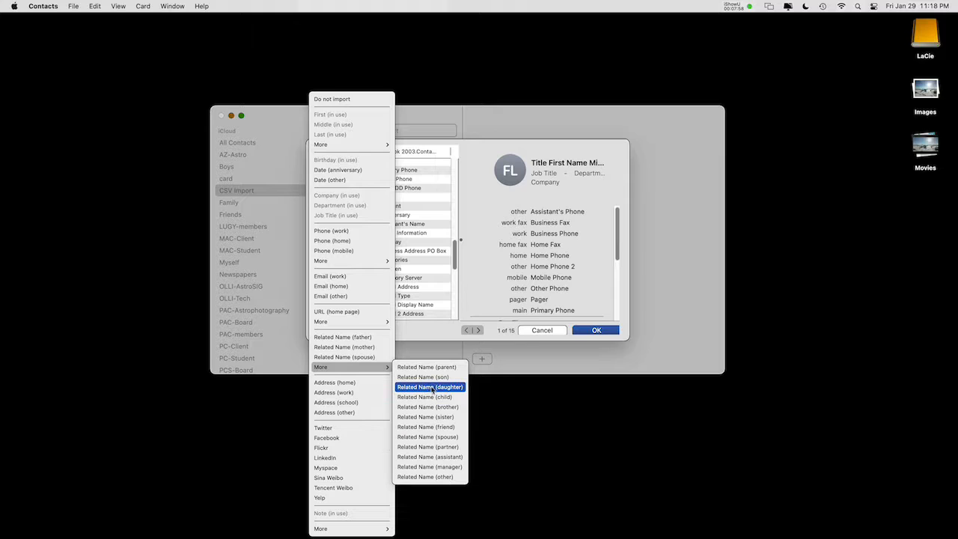
pyautogui.click(429, 397)
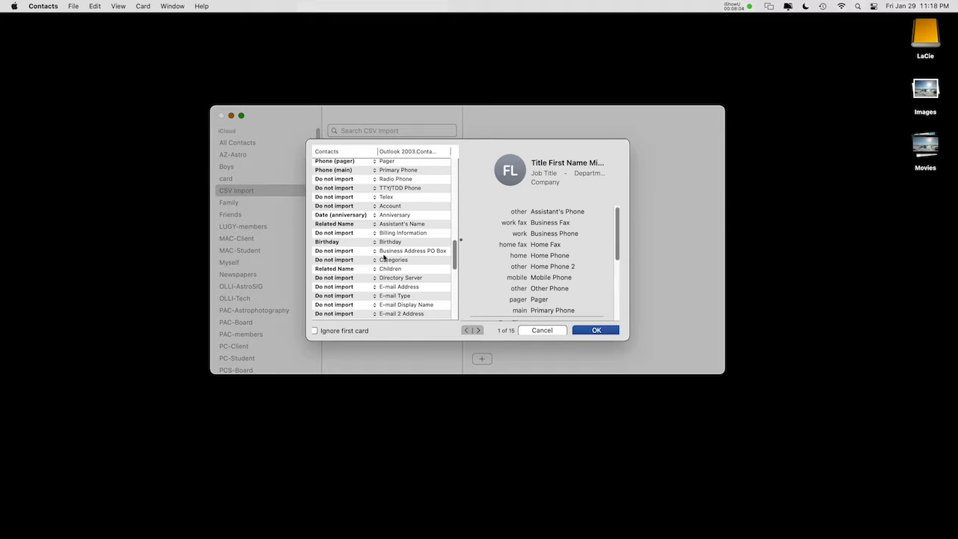
# Step: Map the E-mail Address column to Email (home) and the E-mail 2 Address column to Email (other)
pyautogui.scroll(-4, 389, 271)
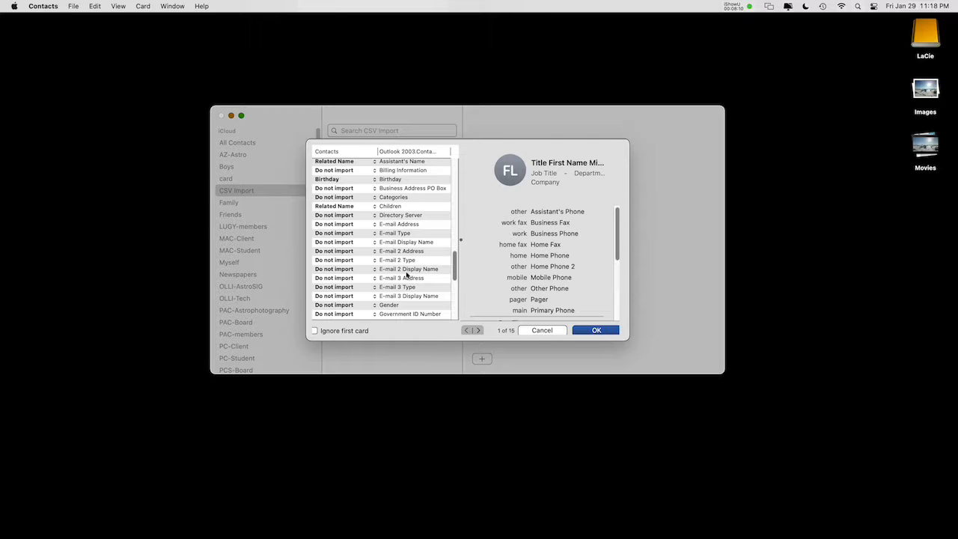
pyautogui.scroll(-1, 403, 279)
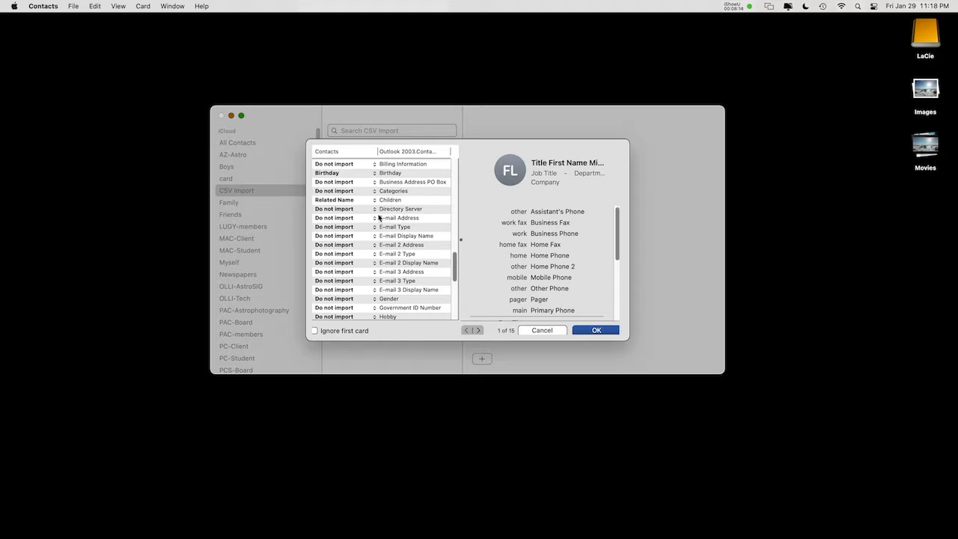
pyautogui.click(375, 218)
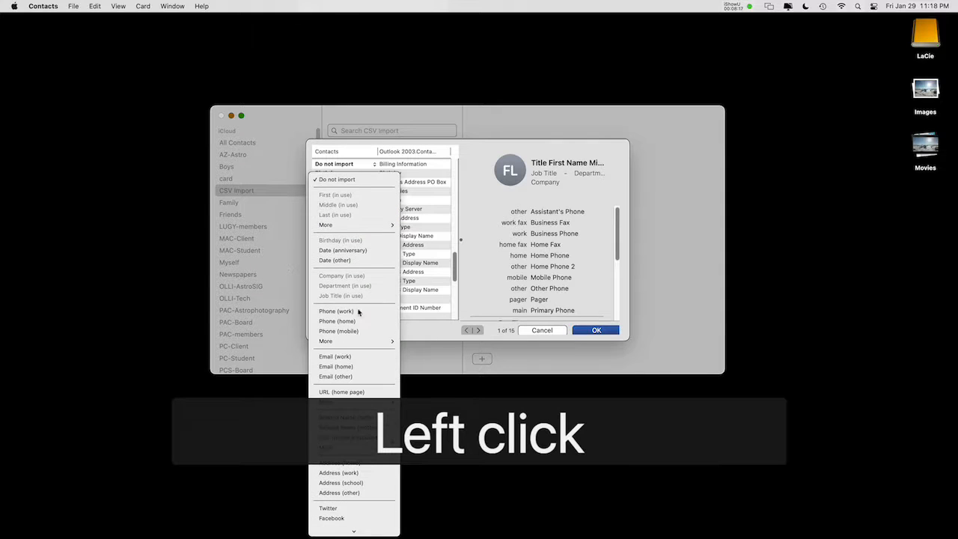
pyautogui.click(355, 370)
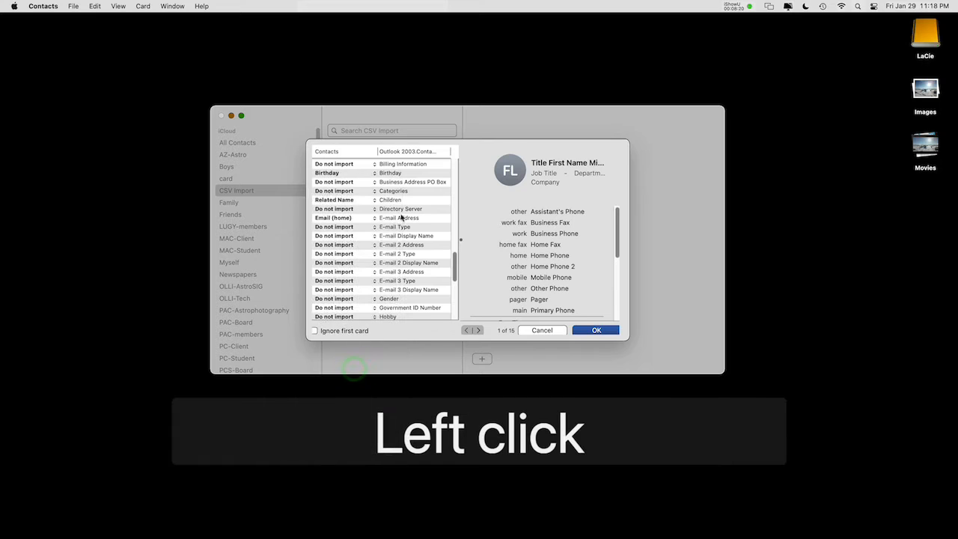
pyautogui.click(375, 248)
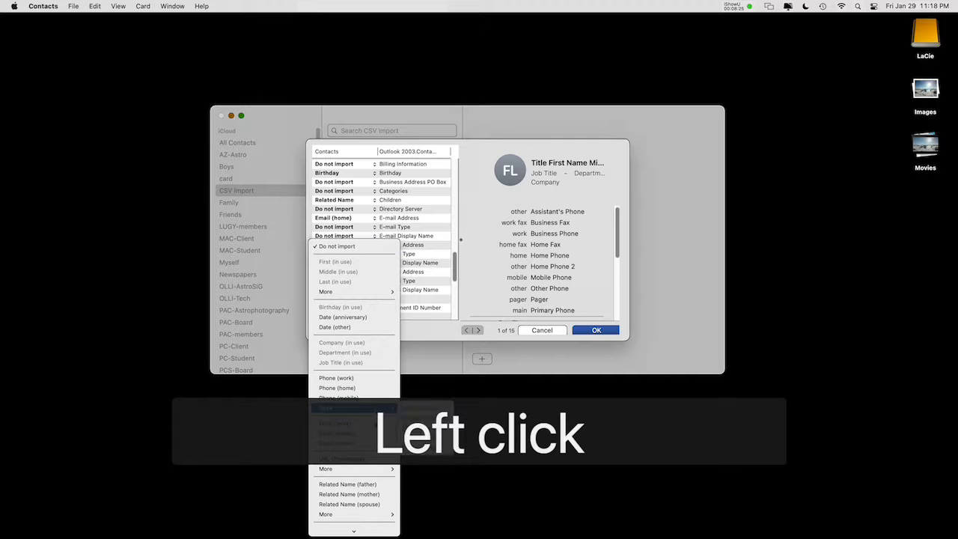
pyautogui.click(337, 443)
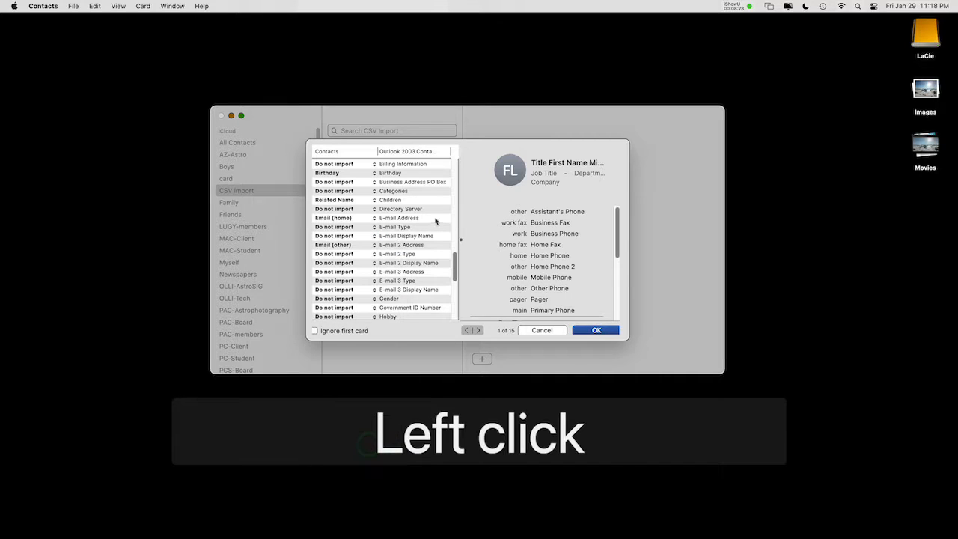
# Step: Look through the available contact field choices for the Hobby column, leaving its mapping as it is
pyautogui.scroll(-3, 401, 275)
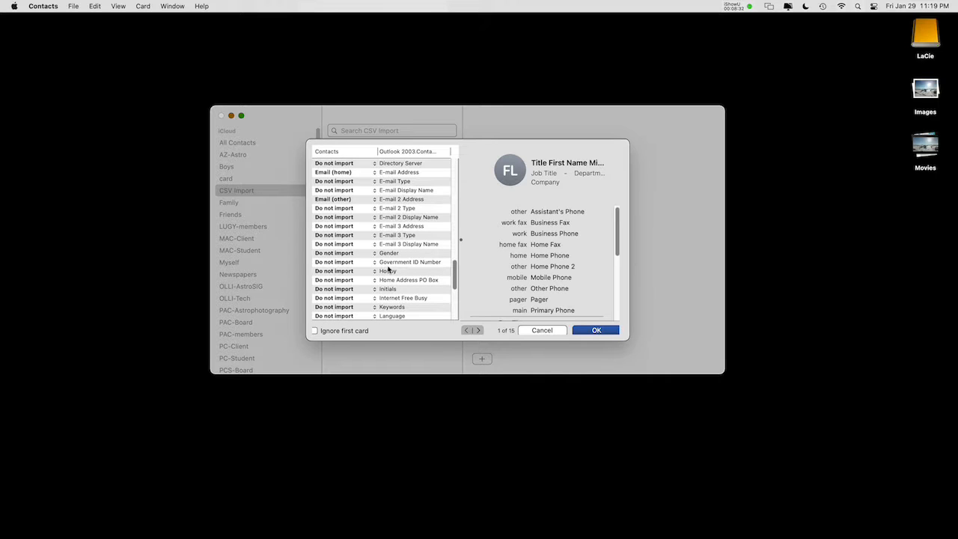
pyautogui.scroll(-1, 389, 270)
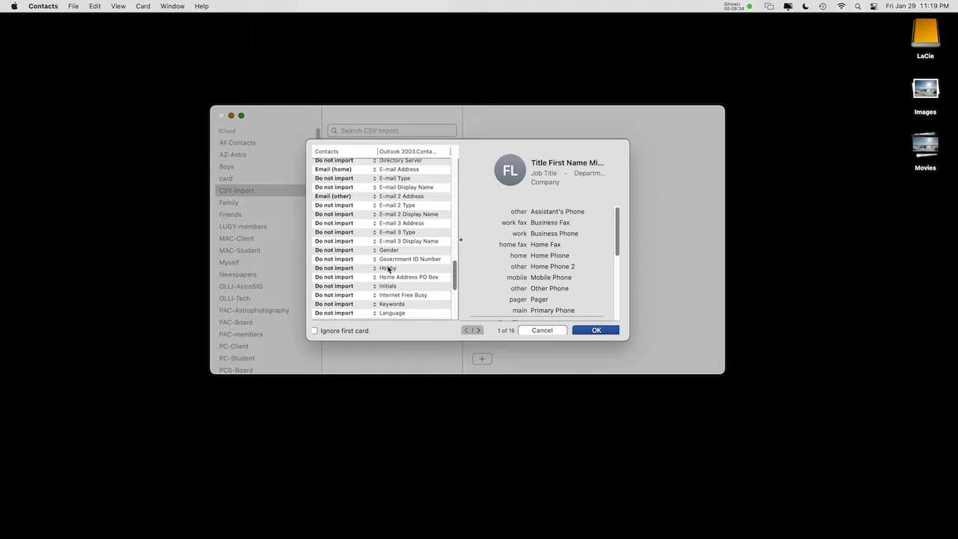
pyautogui.scroll(-1, 390, 255)
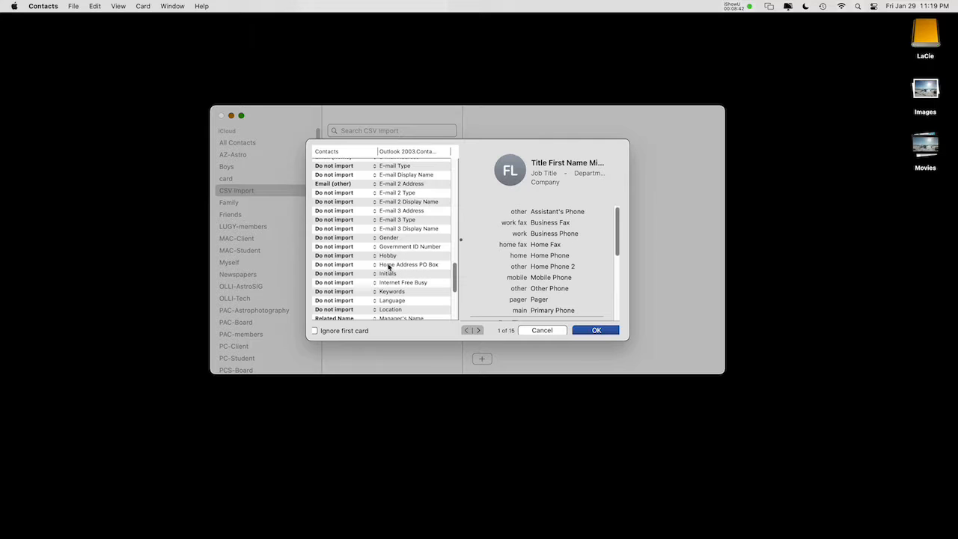
pyautogui.scroll(-4, 388, 257)
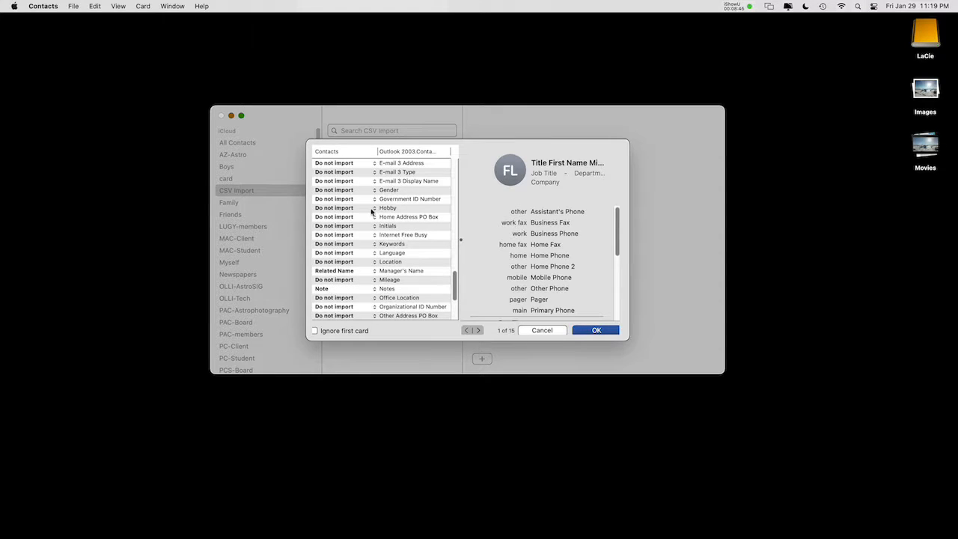
pyautogui.click(375, 210)
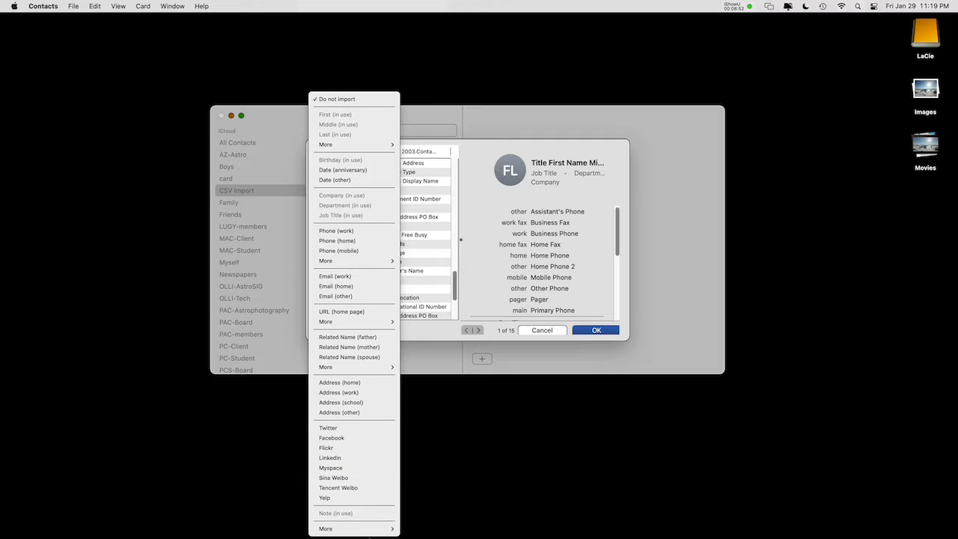
pyautogui.moveTo(380, 531)
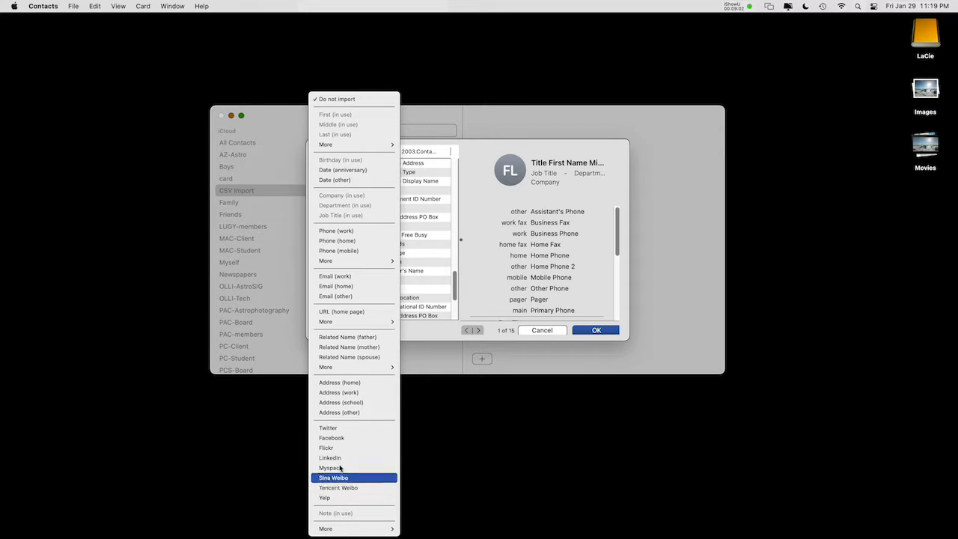
pyautogui.click(431, 339)
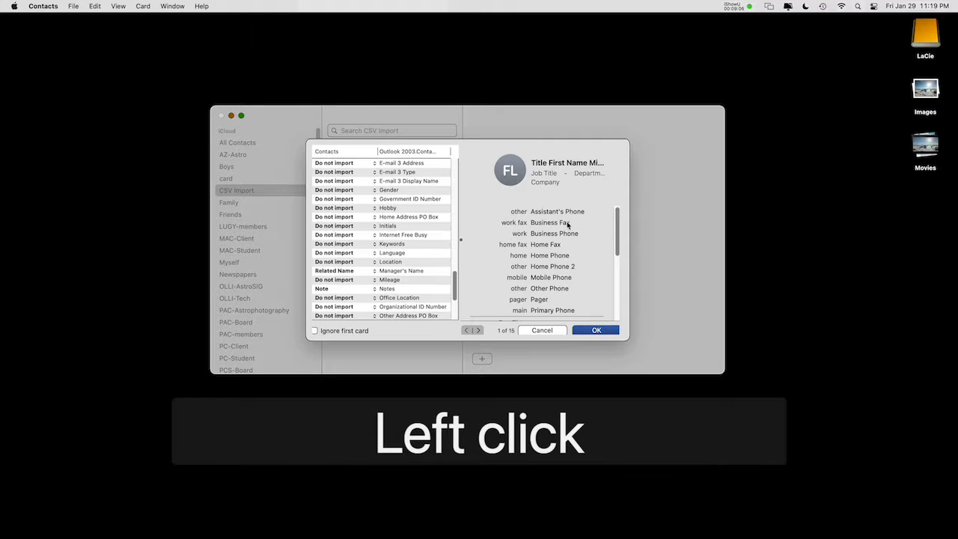
# Step: Map the Manager's Name column to Related Name (manager)
pyautogui.scroll(-2, 399, 281)
pyautogui.scroll(-3, 402, 283)
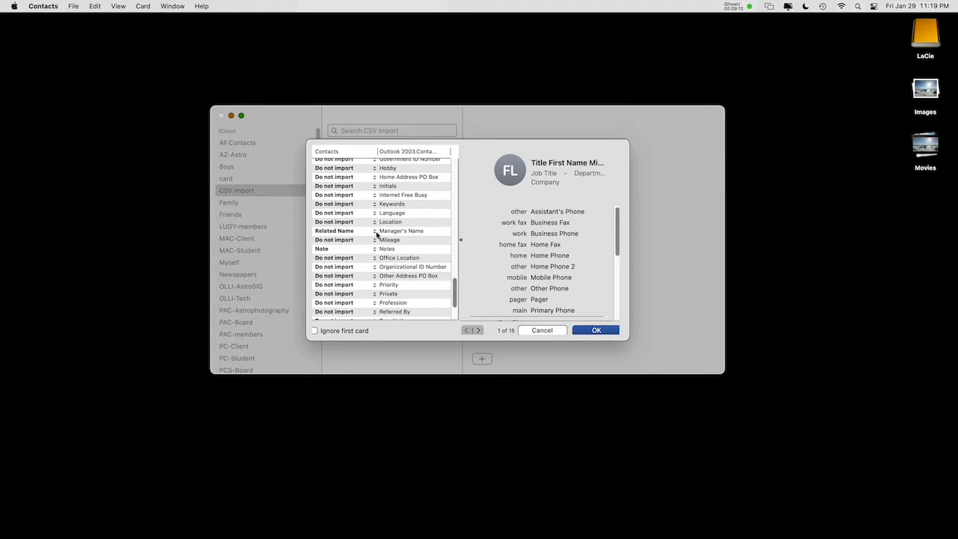
pyautogui.click(376, 232)
pyautogui.scroll(-3, 351, 440)
pyautogui.moveTo(359, 370)
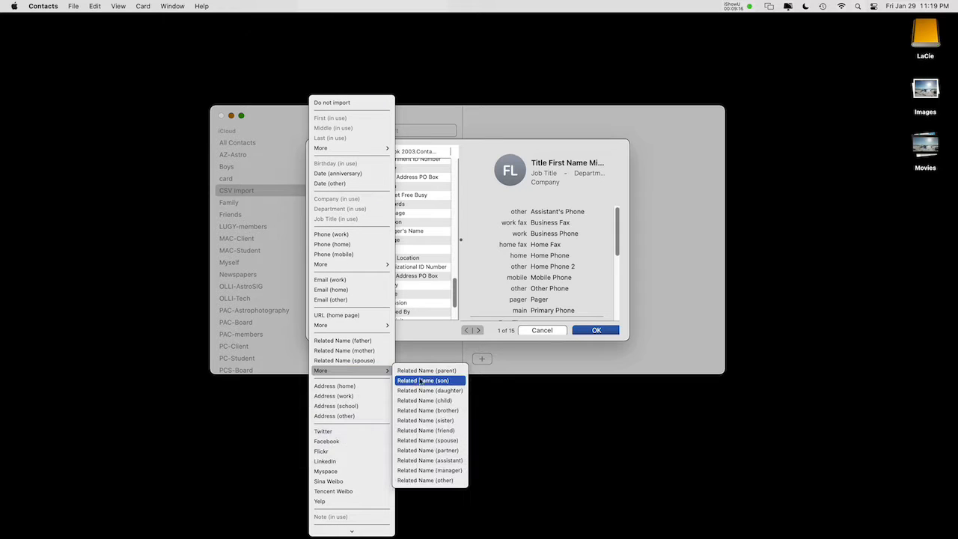
pyautogui.click(419, 470)
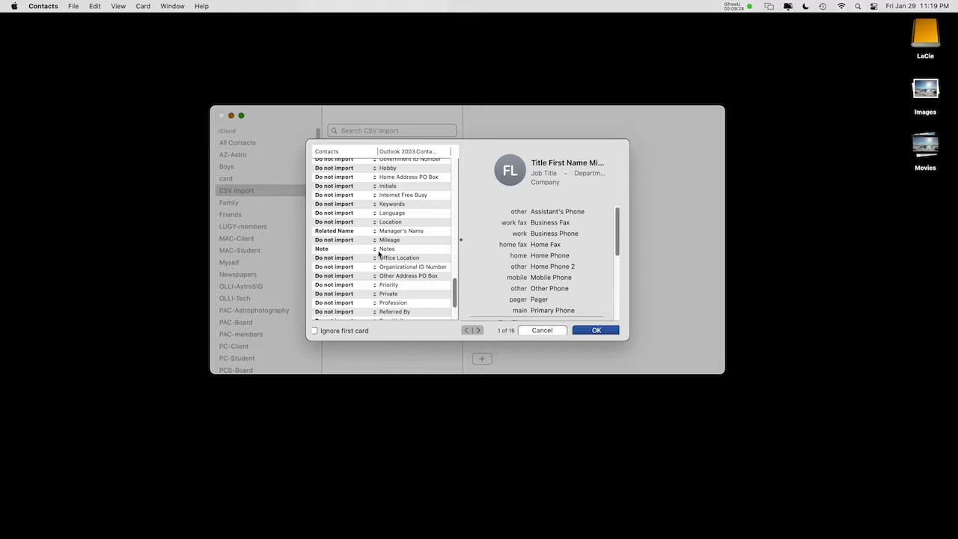
# Step: Look through the available contact field choices for the Profession column and close them without choosing one
pyautogui.scroll(-3, 400, 262)
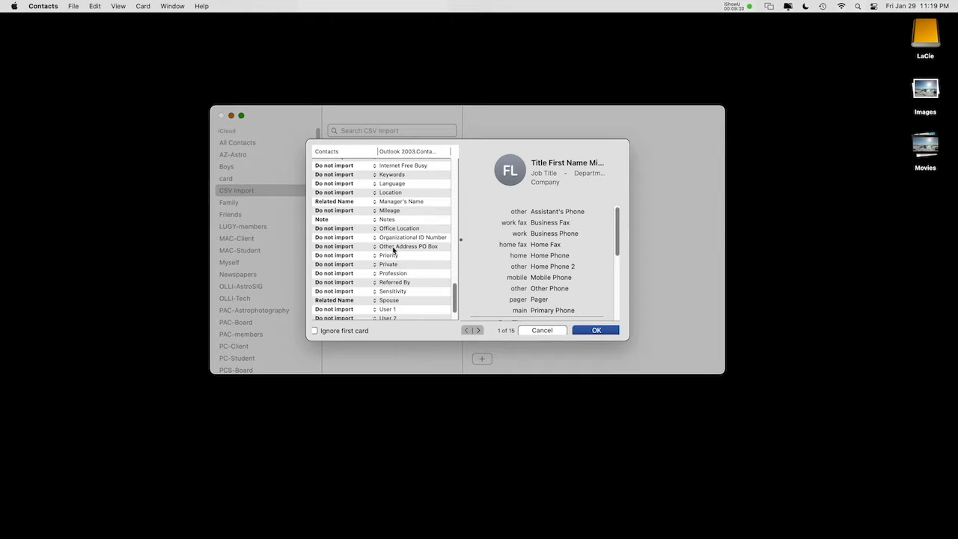
pyautogui.scroll(-1, 400, 290)
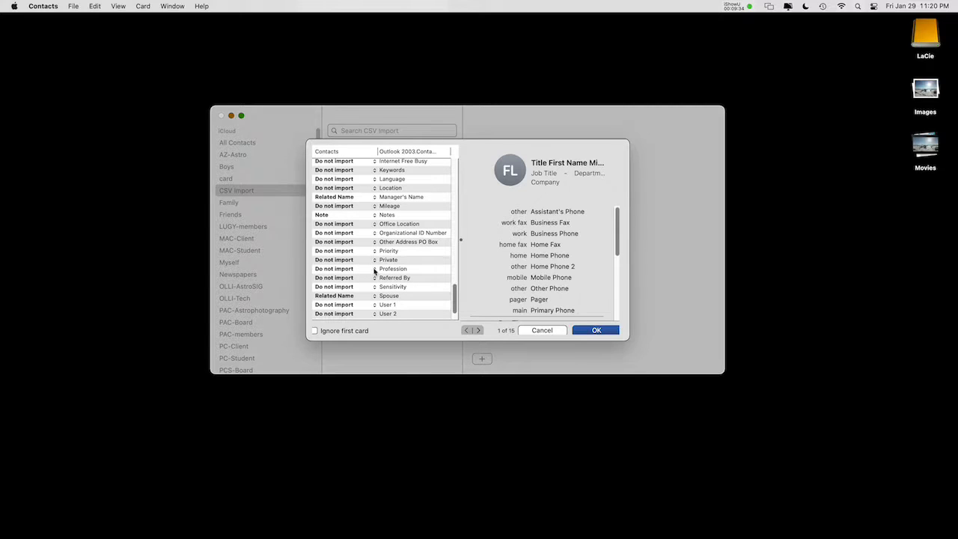
pyautogui.click(376, 271)
pyautogui.moveTo(363, 319)
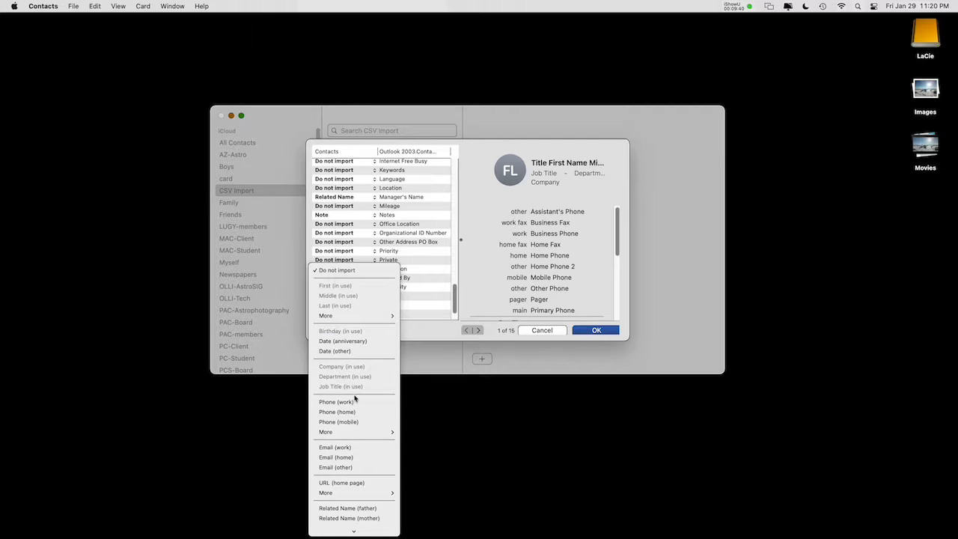
pyautogui.scroll(-2, 362, 454)
pyautogui.scroll(-5, 362, 454)
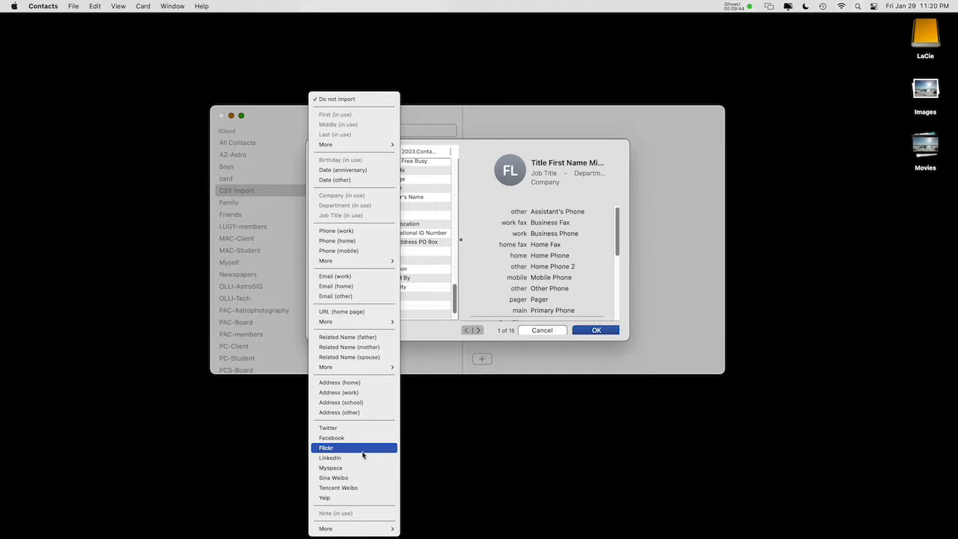
pyautogui.click(438, 323)
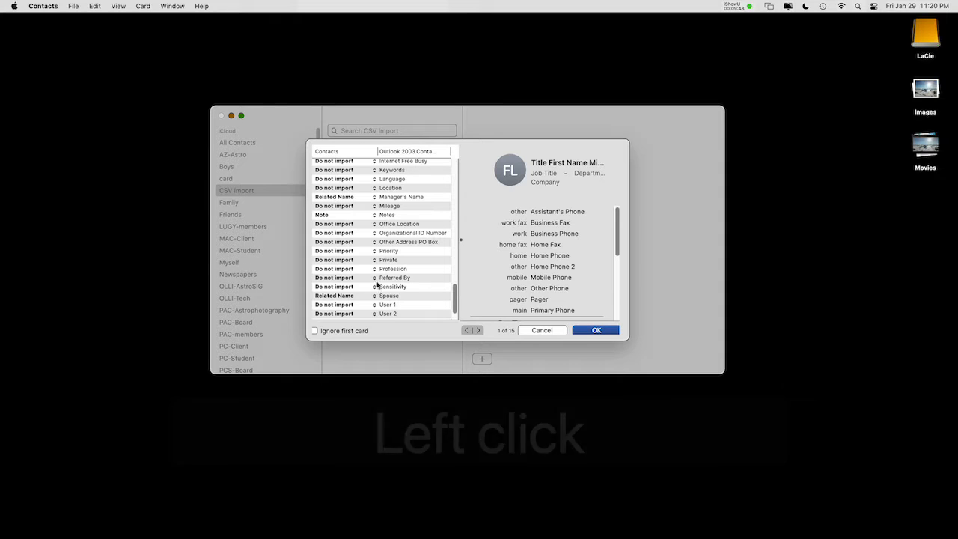
# Step: Check which Related Name type is assigned to the Spouse column
pyautogui.scroll(-1, 413, 282)
pyautogui.scroll(-3, 413, 281)
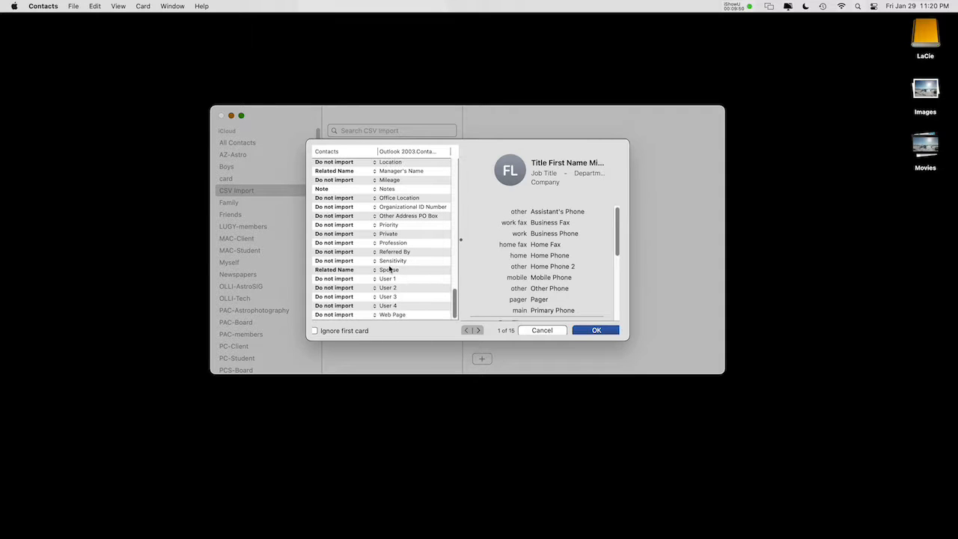
pyautogui.click(376, 274)
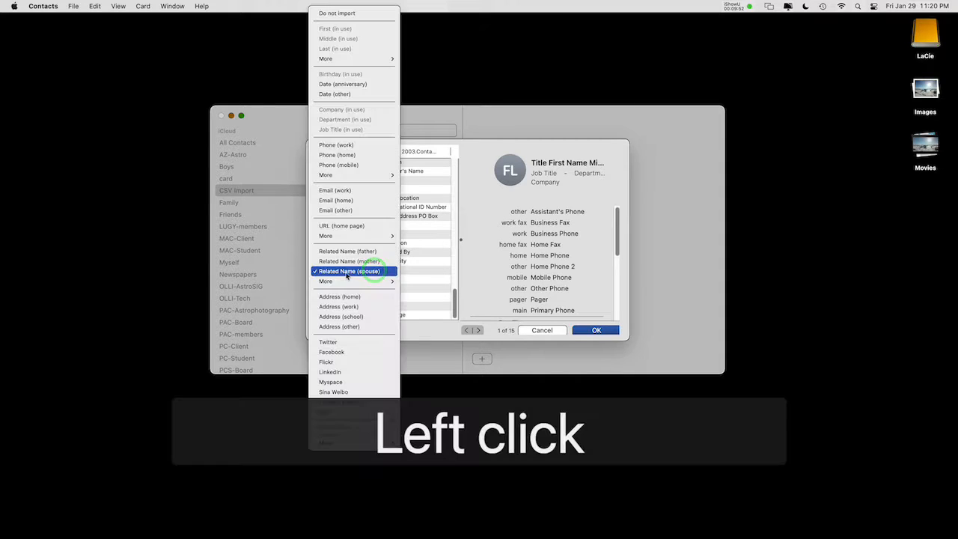
pyautogui.click(417, 273)
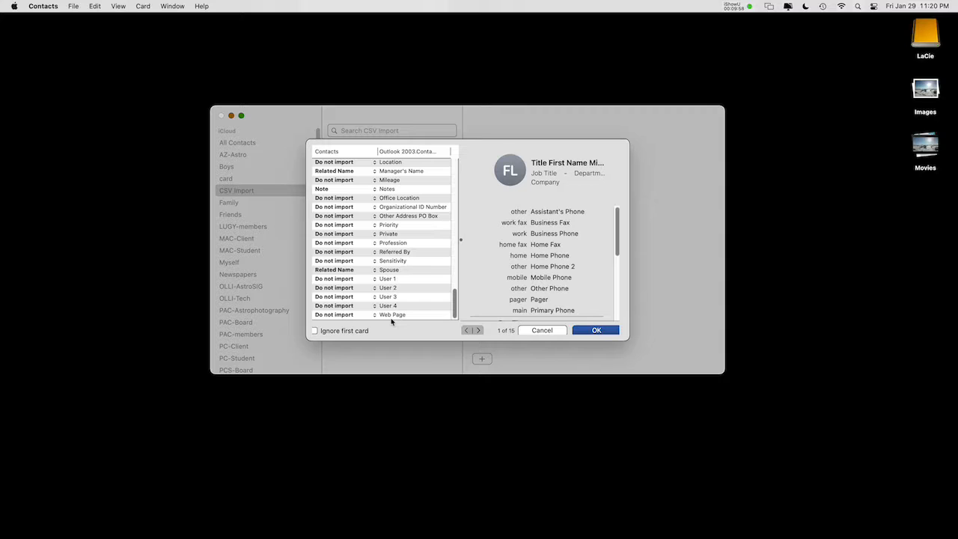
# Step: Review the contact field choices for the User 1 column, including the additional messaging fields, without selecting one
pyautogui.click(376, 282)
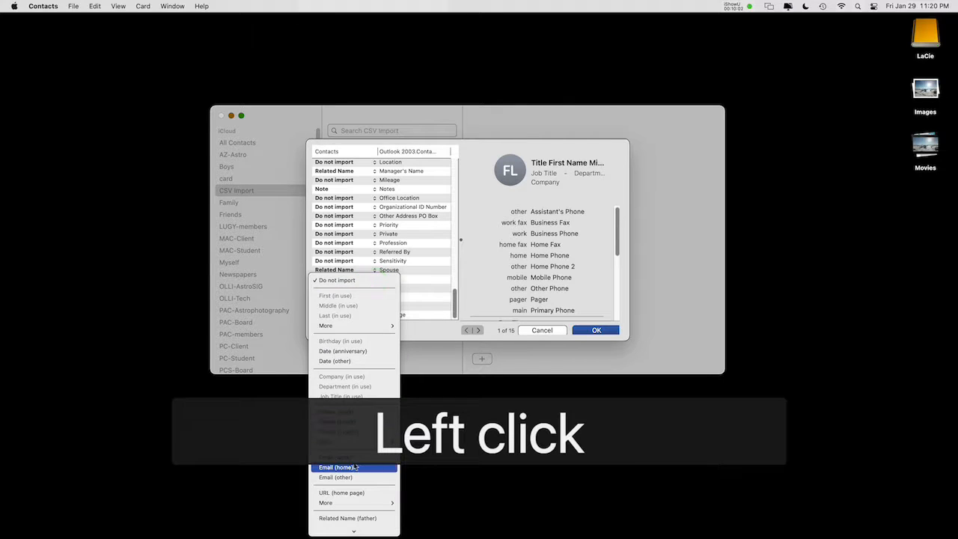
pyautogui.scroll(-5, 356, 468)
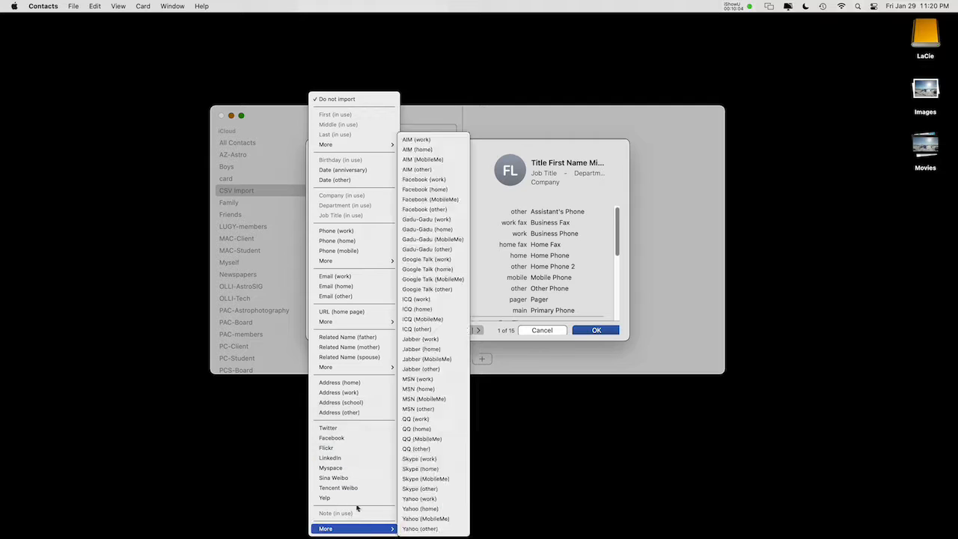
pyautogui.click(424, 331)
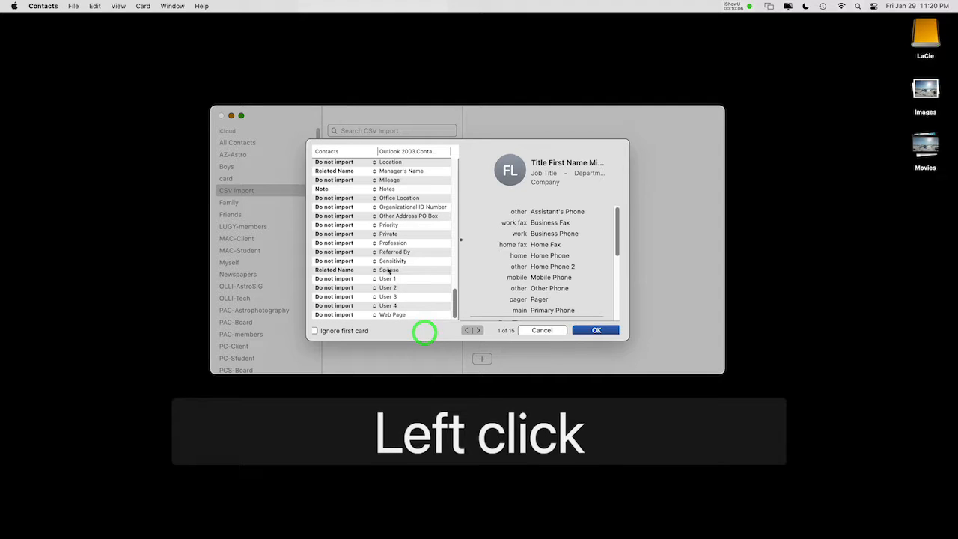
# Step: Map the Web Page column to URL (home page) and set the import to ignore the first card
pyautogui.click(374, 317)
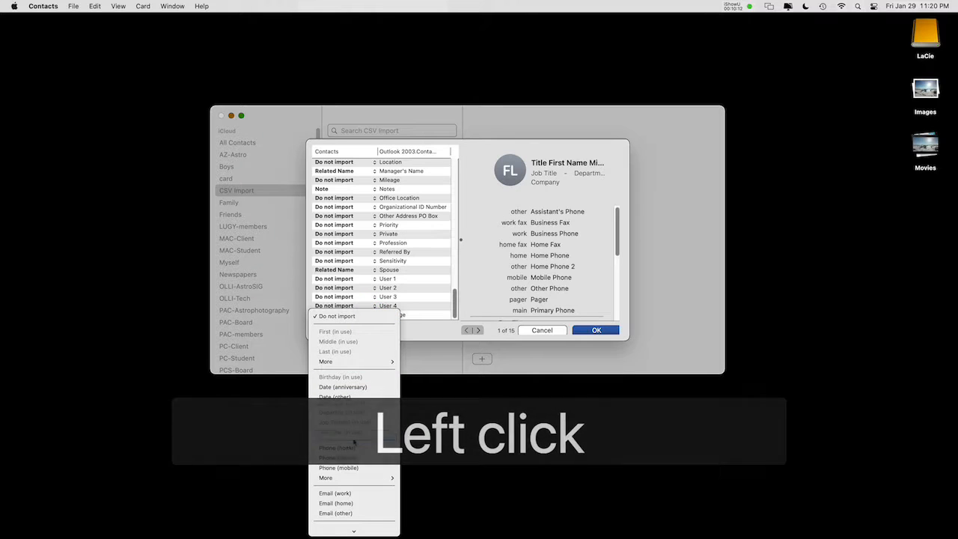
pyautogui.scroll(-3, 357, 434)
pyautogui.click(357, 479)
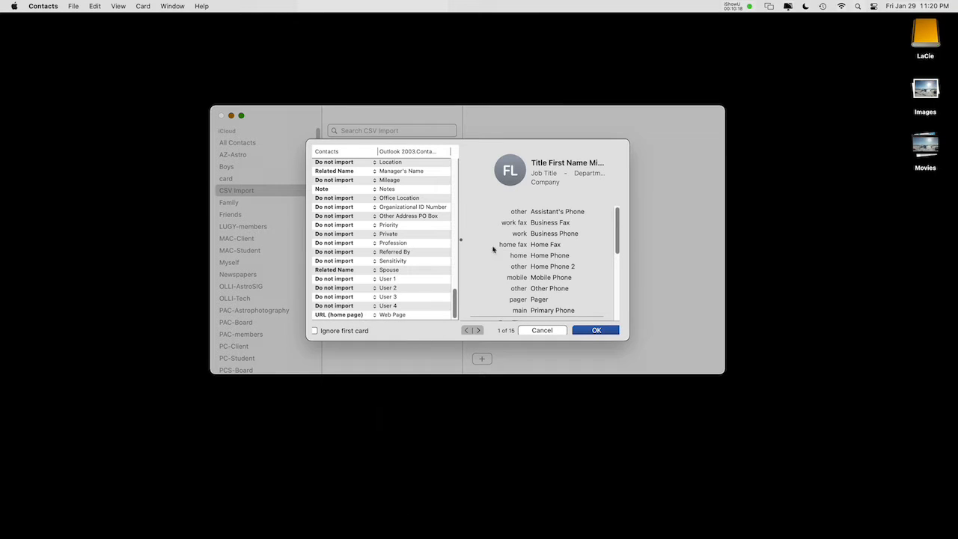
pyautogui.click(315, 331)
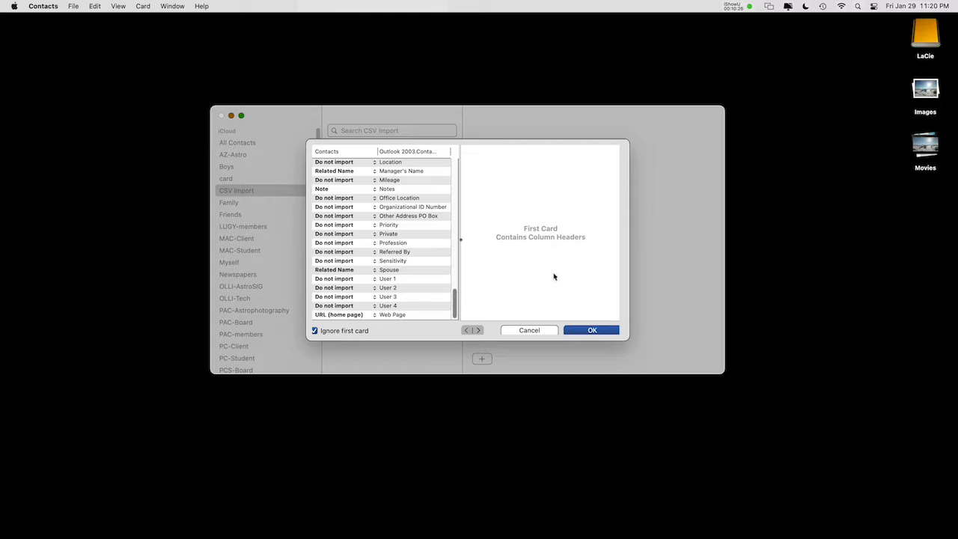
# Step: Step through the import preview from the header card to the sixth contact card
pyautogui.click(479, 331)
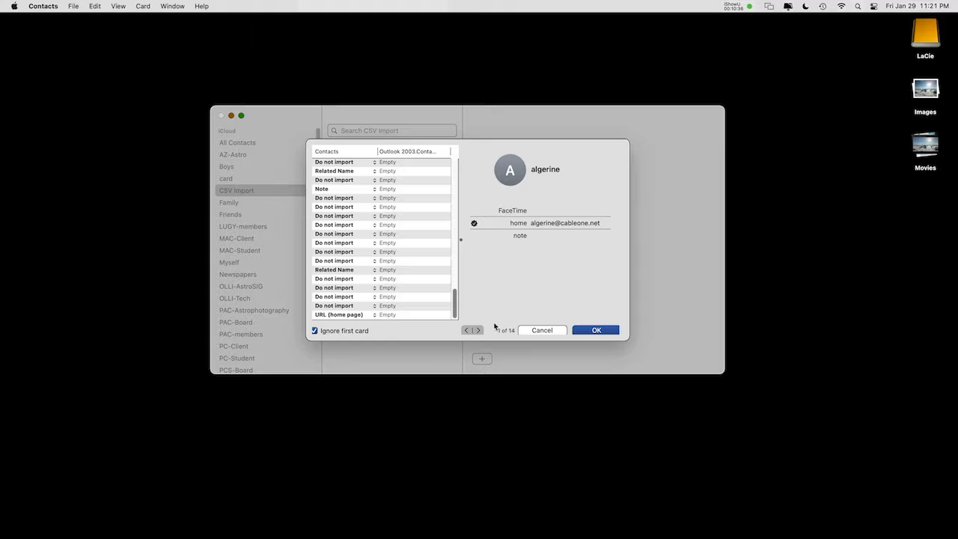
pyautogui.click(479, 331)
pyautogui.click(479, 331)
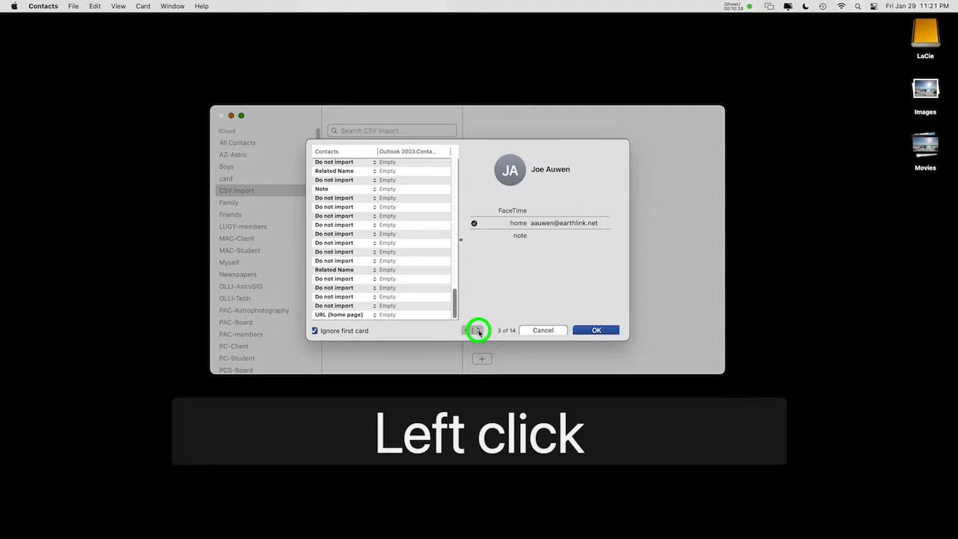
pyautogui.click(479, 331)
pyautogui.click(479, 331)
pyautogui.click(480, 331)
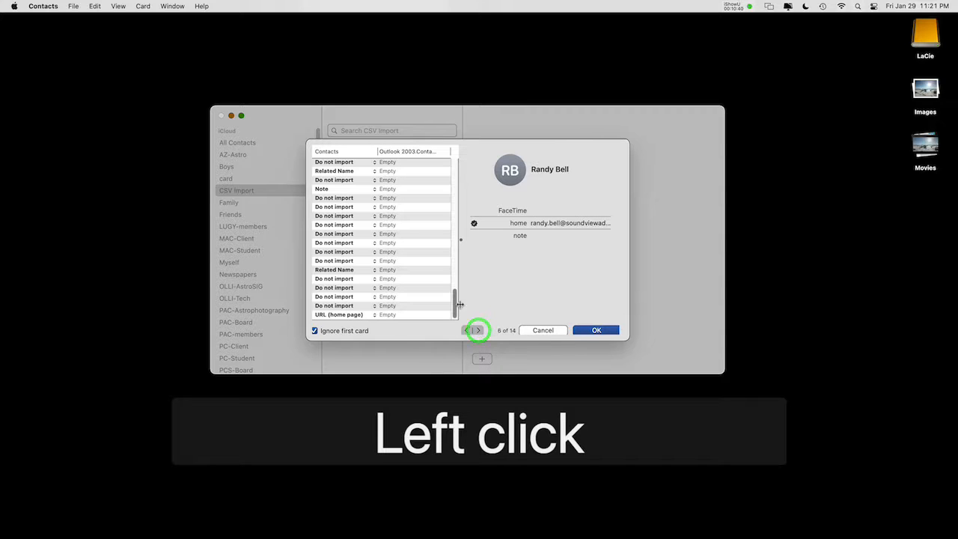
# Step: Examine how the sixth card's values line up with the mapped name and email fields
pyautogui.moveTo(455, 309); pyautogui.dragTo(455, 154)
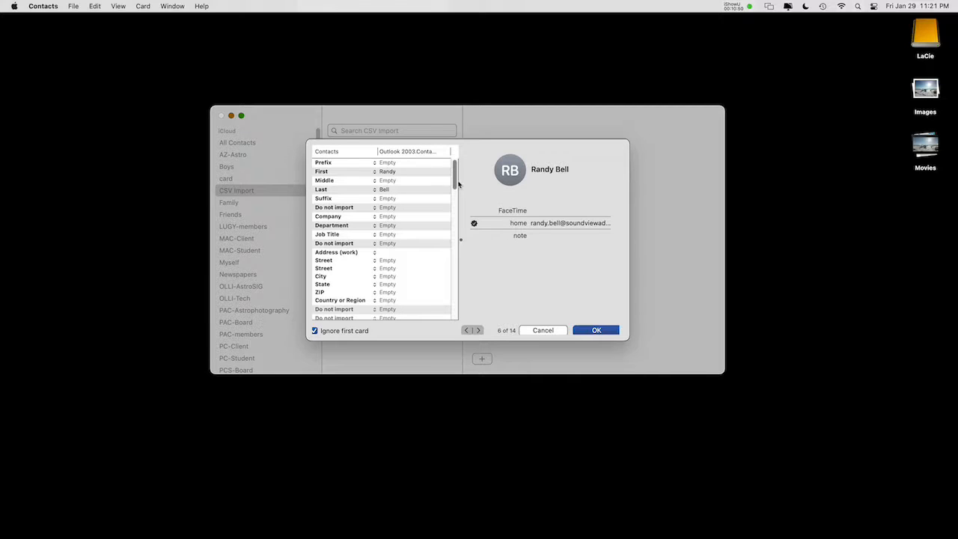
pyautogui.moveTo(456, 178); pyautogui.dragTo(445, 271)
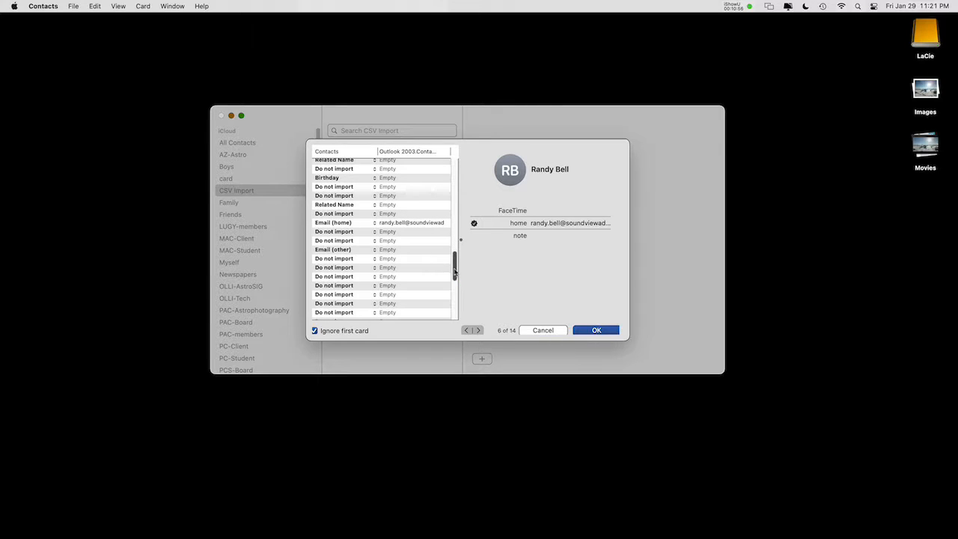
pyautogui.moveTo(455, 273); pyautogui.dragTo(450, 138)
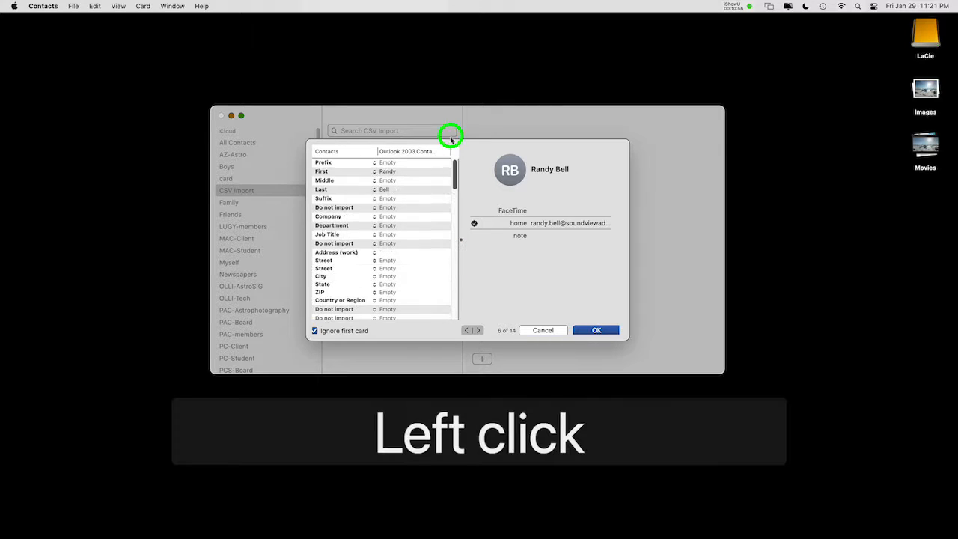
# Step: Browse the following preview cards, go back to the ninth one and check its mobile phone mapping and remaining fields
pyautogui.click(479, 330)
pyautogui.click(480, 330)
pyautogui.click(479, 330)
pyautogui.click(480, 330)
pyautogui.click(479, 331)
pyautogui.click(465, 332)
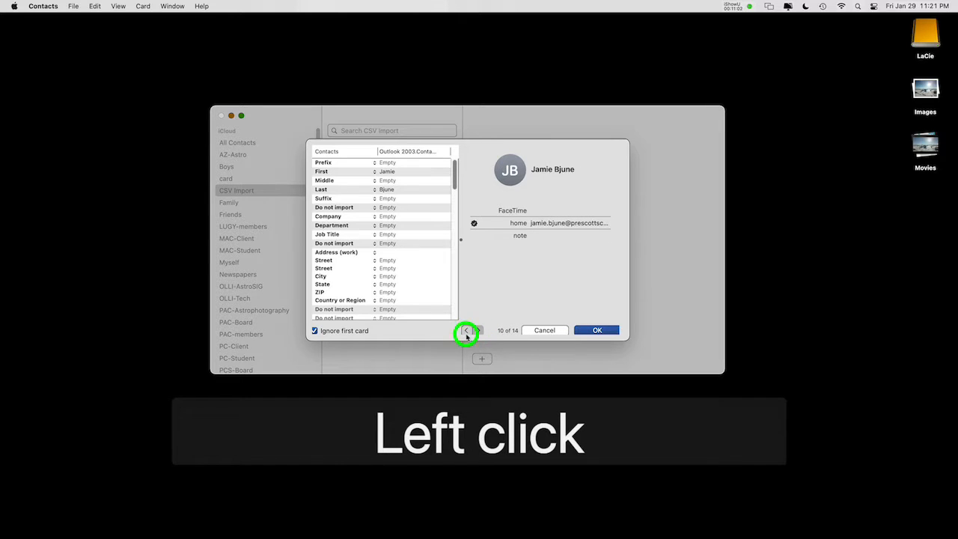
pyautogui.click(465, 332)
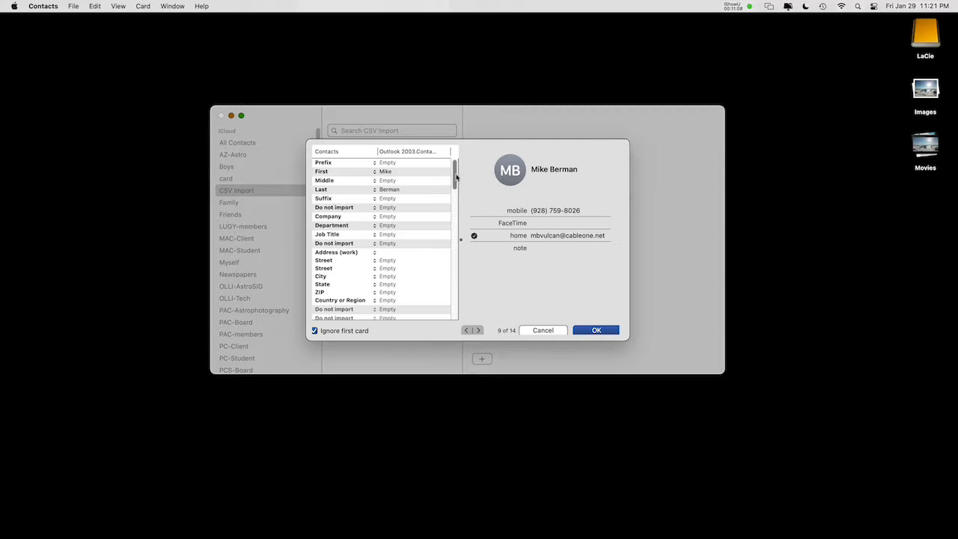
pyautogui.moveTo(455, 176); pyautogui.dragTo(453, 238)
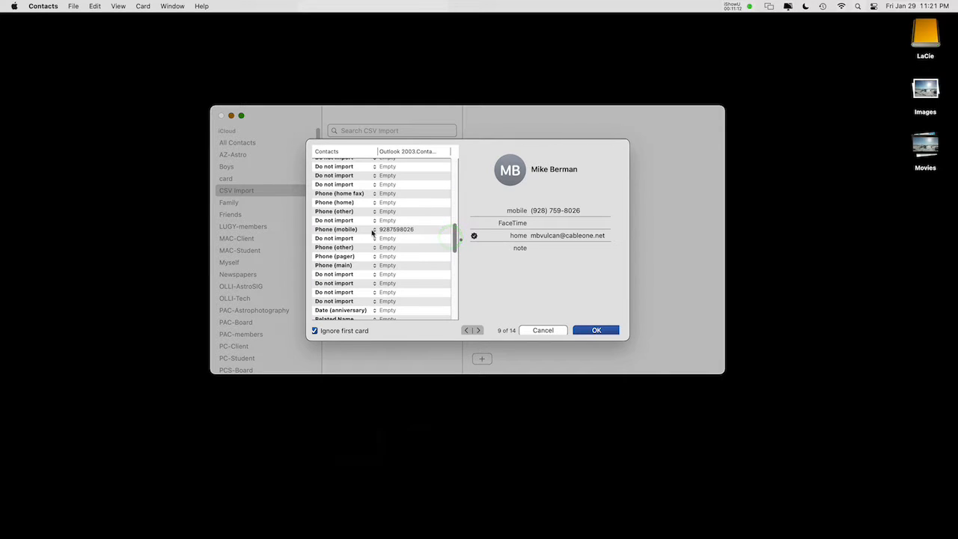
pyautogui.moveTo(454, 237); pyautogui.dragTo(458, 301)
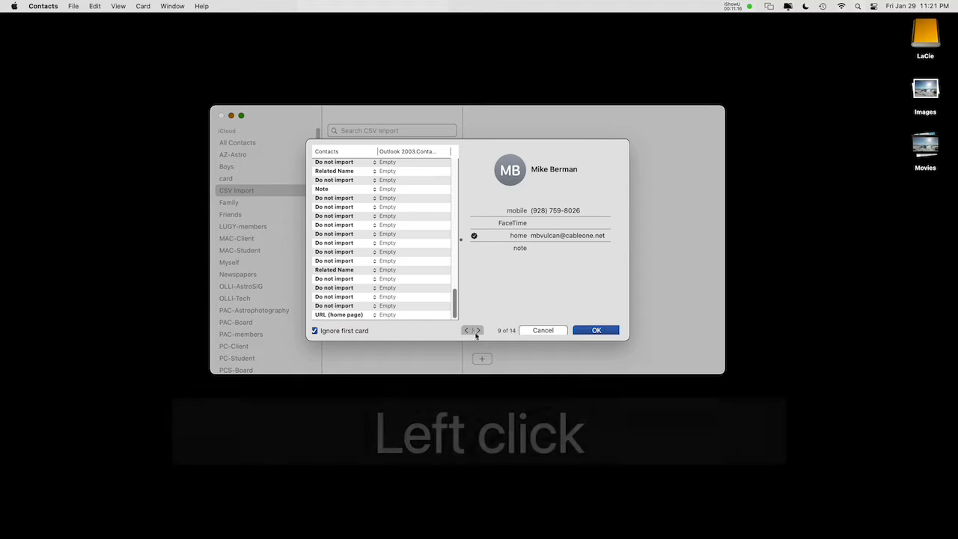
# Step: Preview the remaining cards through the fourteenth and accept the import into the CSV Import group
pyautogui.click(477, 331)
pyautogui.click(478, 331)
pyautogui.click(477, 331)
pyautogui.click(478, 331)
pyautogui.click(478, 331)
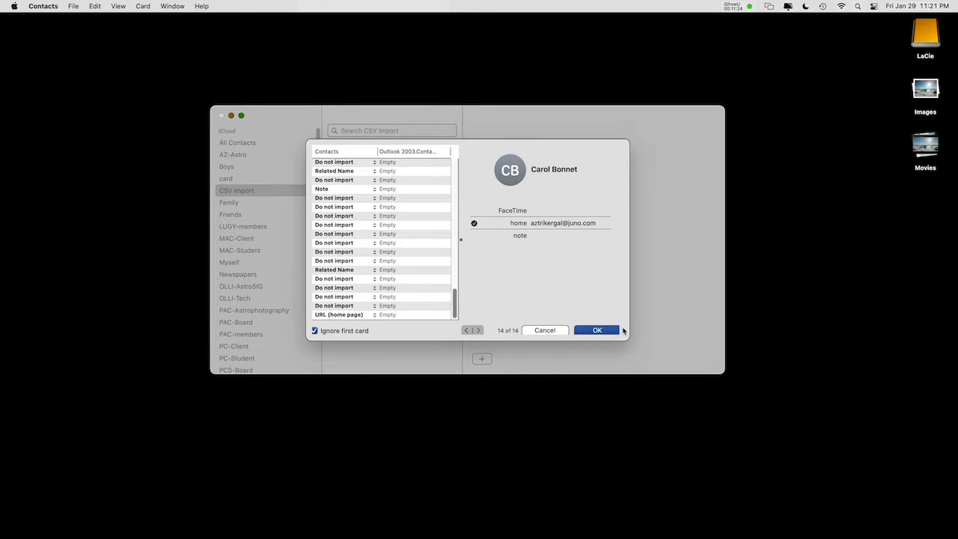
pyautogui.click(598, 331)
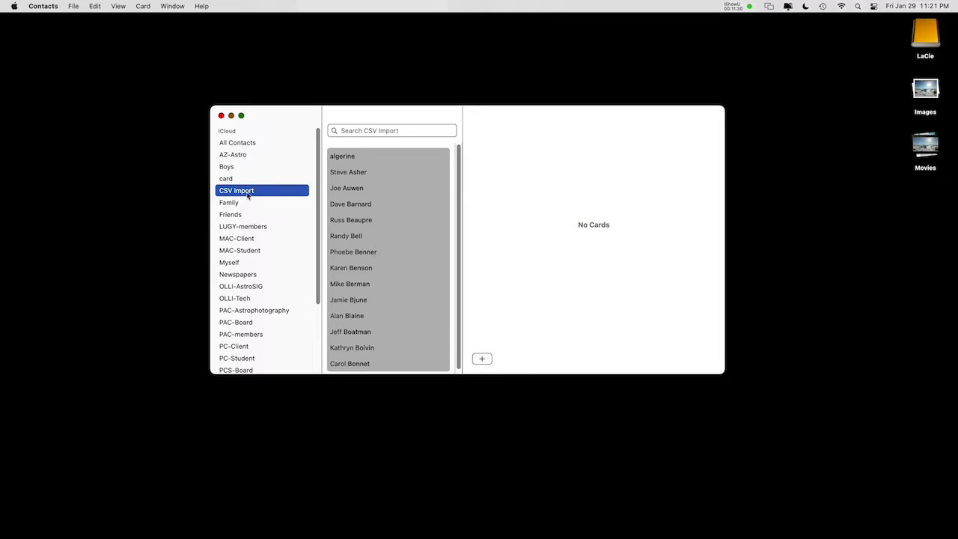
# Step: Check the first imported contact's card in the CSV Import group and in All Contacts, ending back in the CSV Import group
pyautogui.scroll(-1, 370, 183)
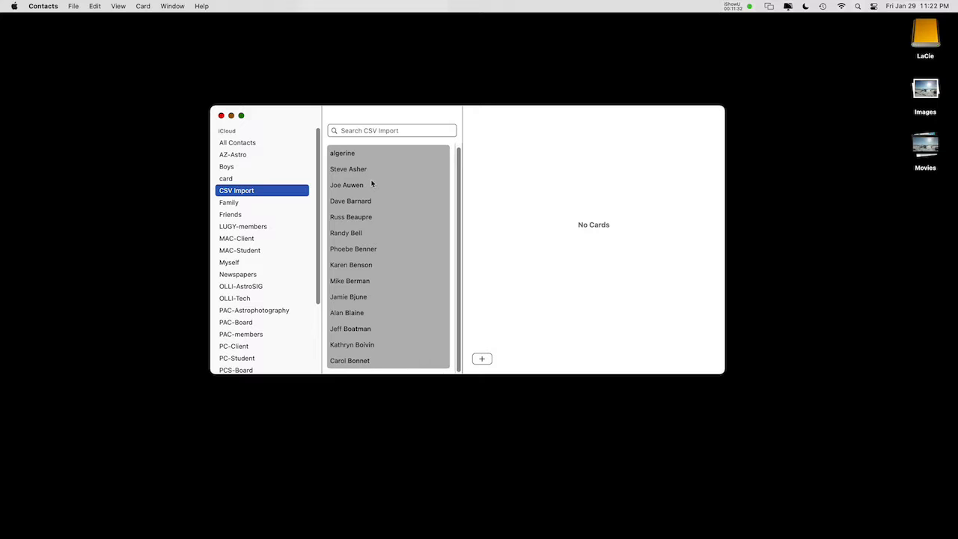
pyautogui.click(342, 154)
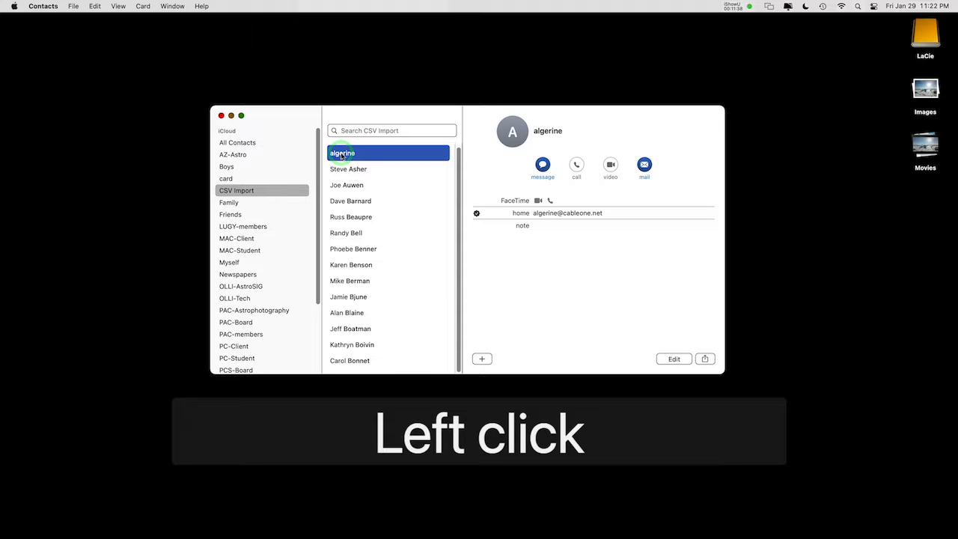
pyautogui.click(238, 143)
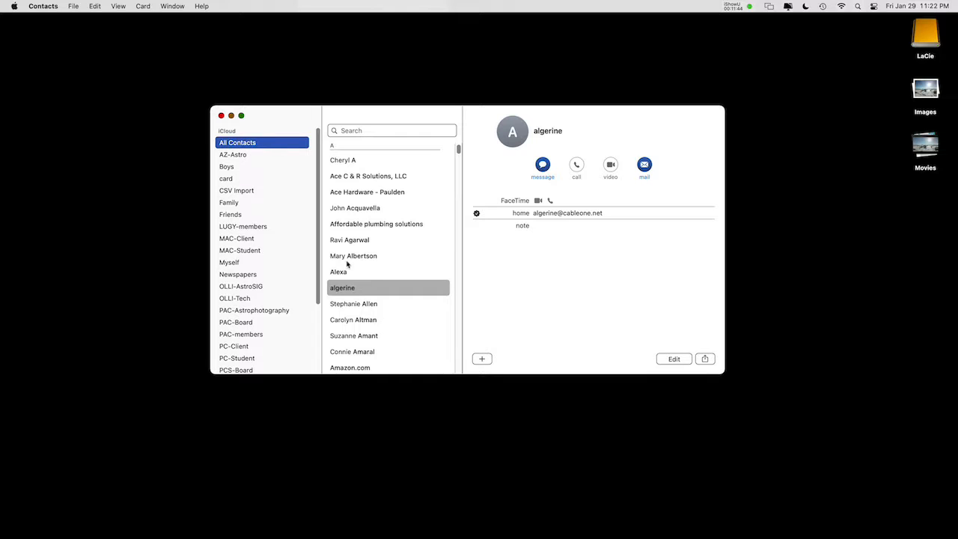
pyautogui.click(247, 191)
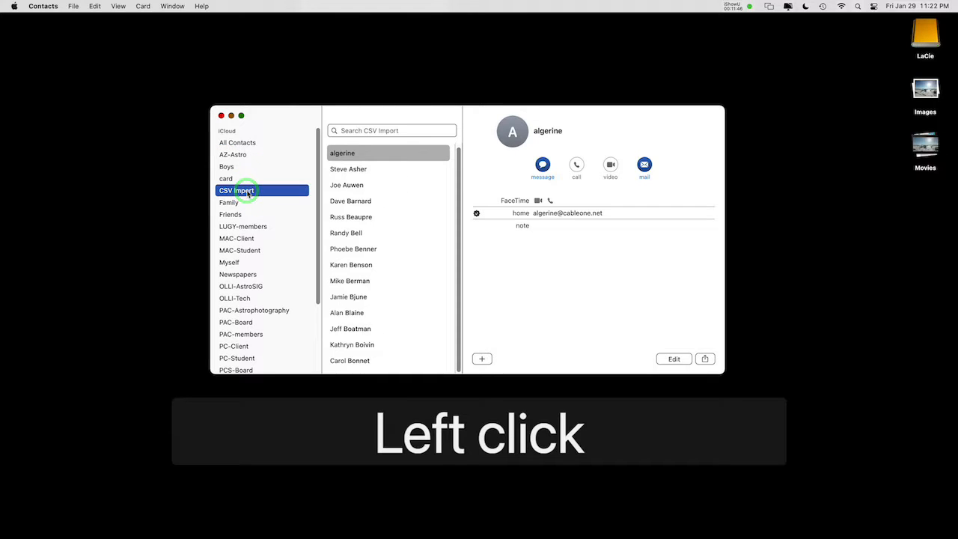